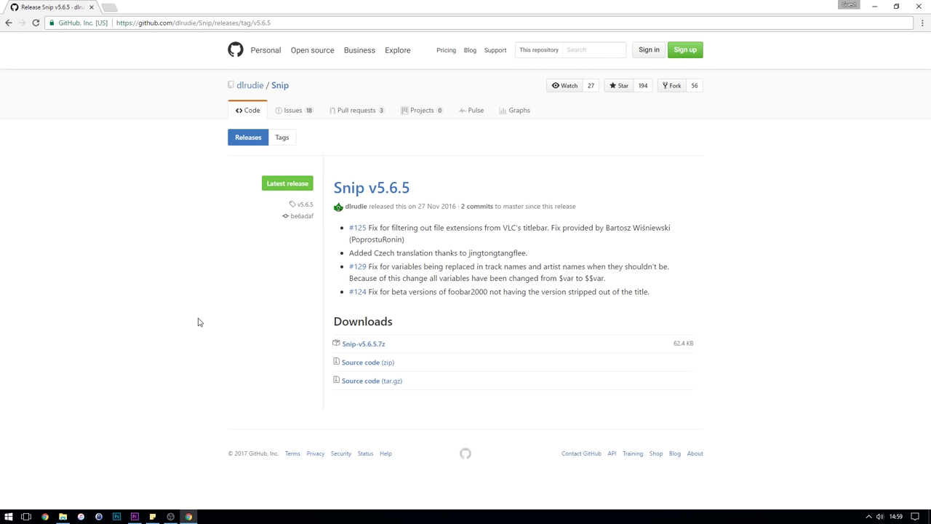
# Step: Download the Snip-v5.6.5.7z release archive from the GitHub releases page
pyautogui.click(282, 21)
pyautogui.click(283, 21)
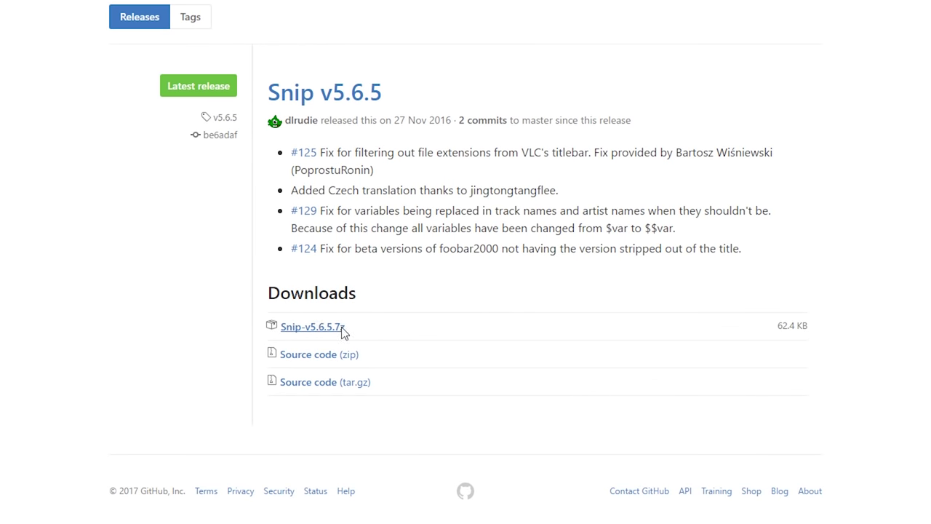
pyautogui.click(343, 333)
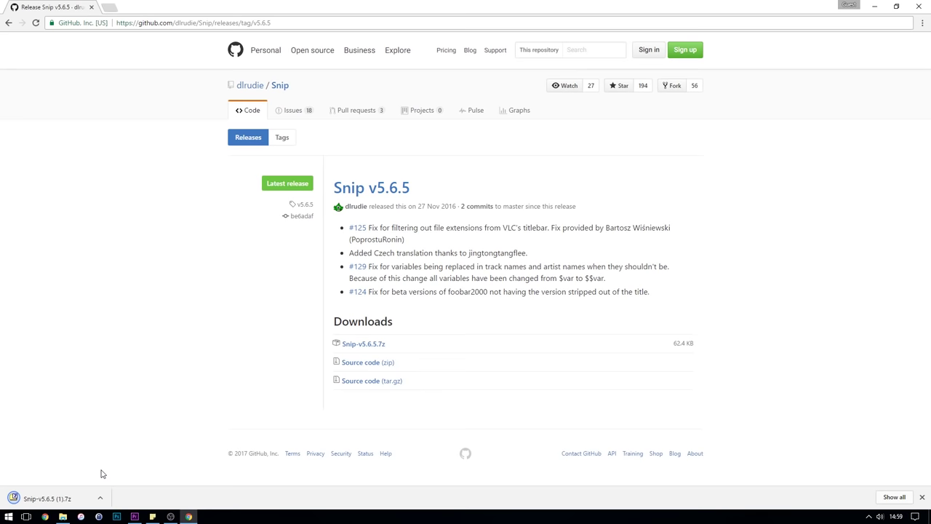
# Step: Extract the archive's Snip folder to the Desktop, then close the 7-Zip window
pyautogui.click(173, 146)
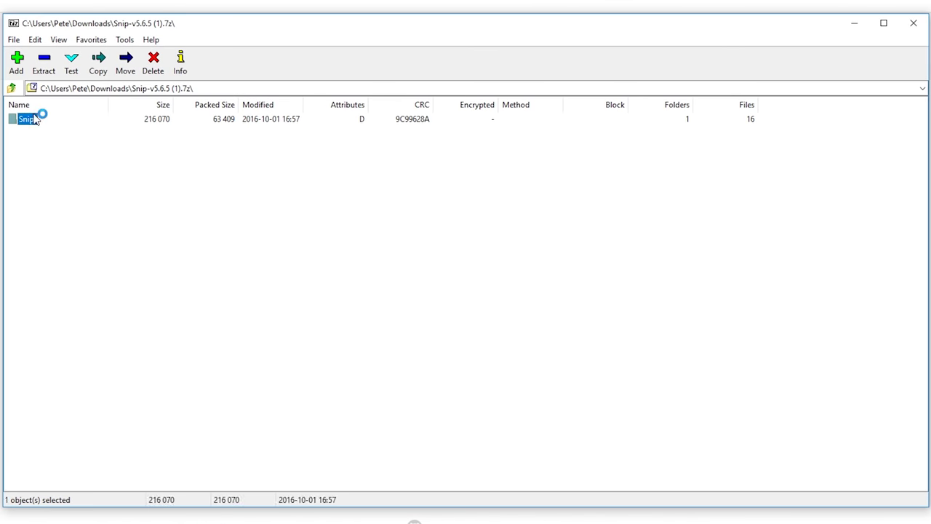
pyautogui.click(44, 65)
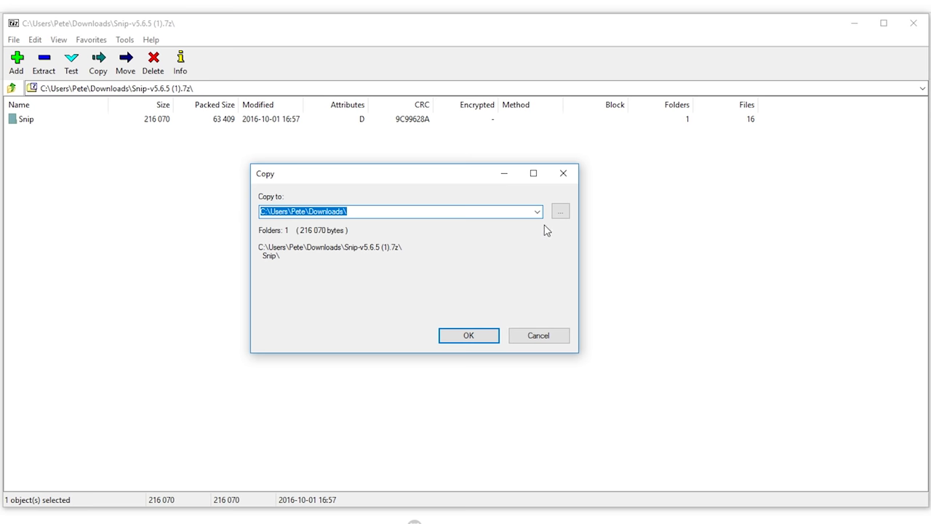
pyautogui.click(560, 211)
pyautogui.click(346, 218)
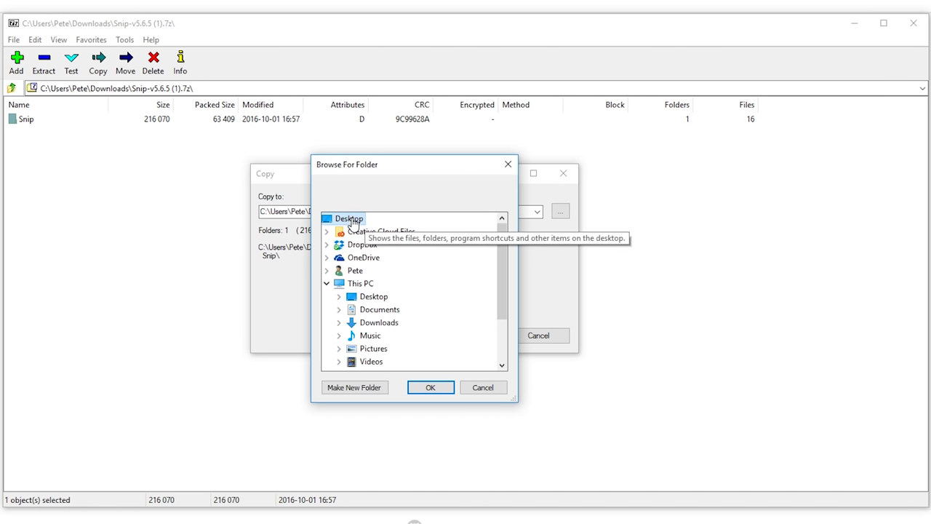
pyautogui.click(429, 387)
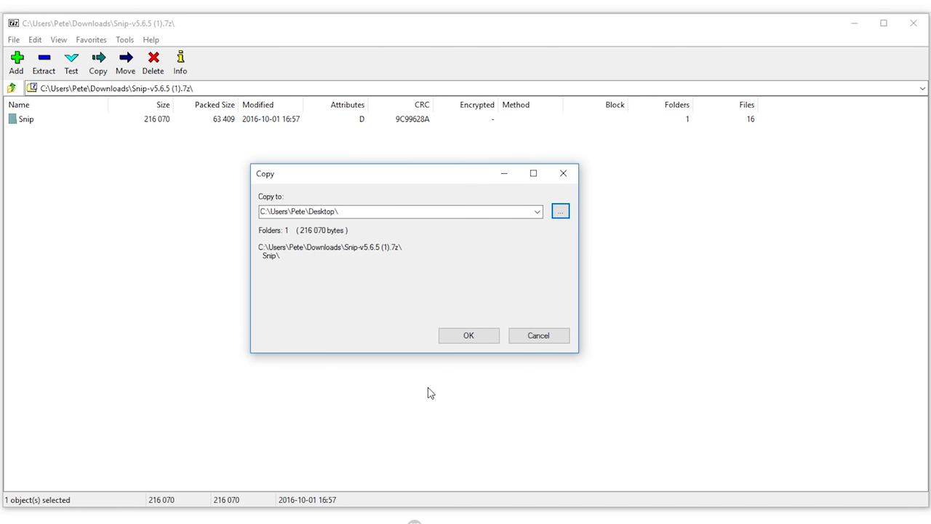
pyautogui.click(466, 336)
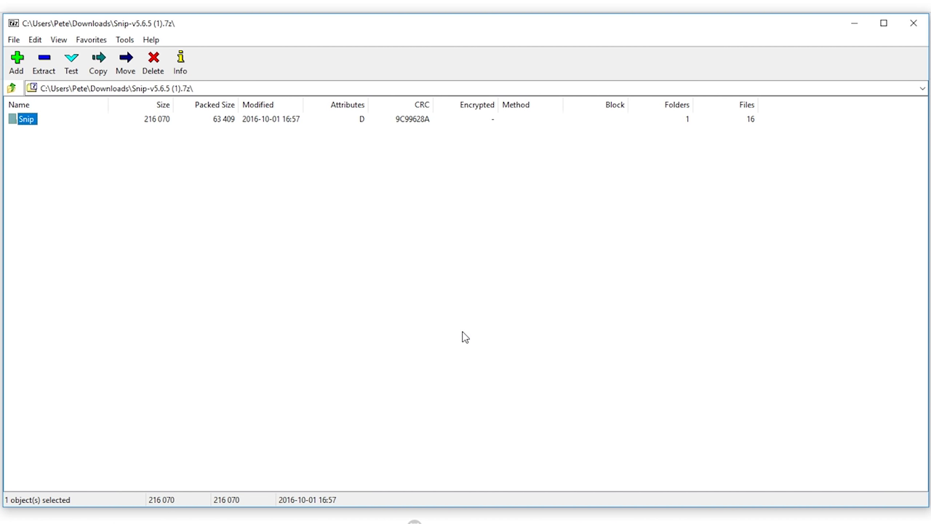
pyautogui.click(466, 337)
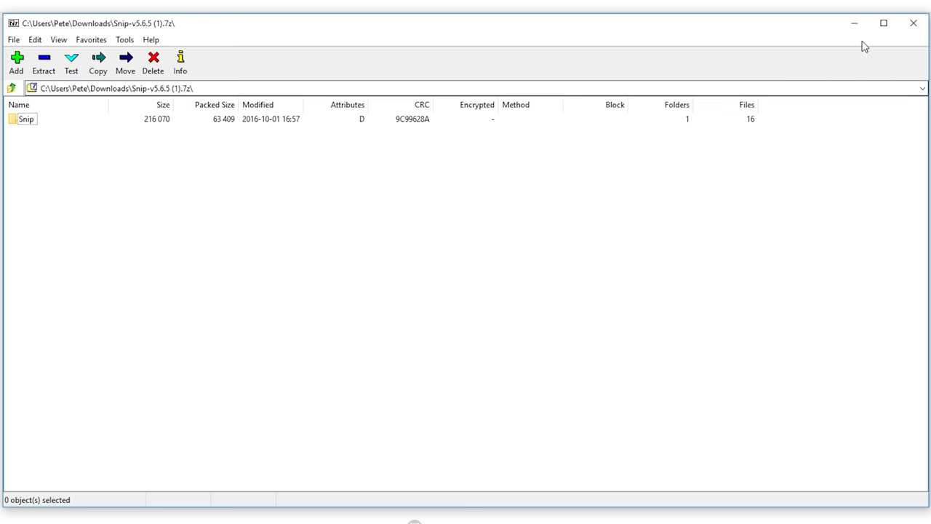
pyautogui.click(911, 26)
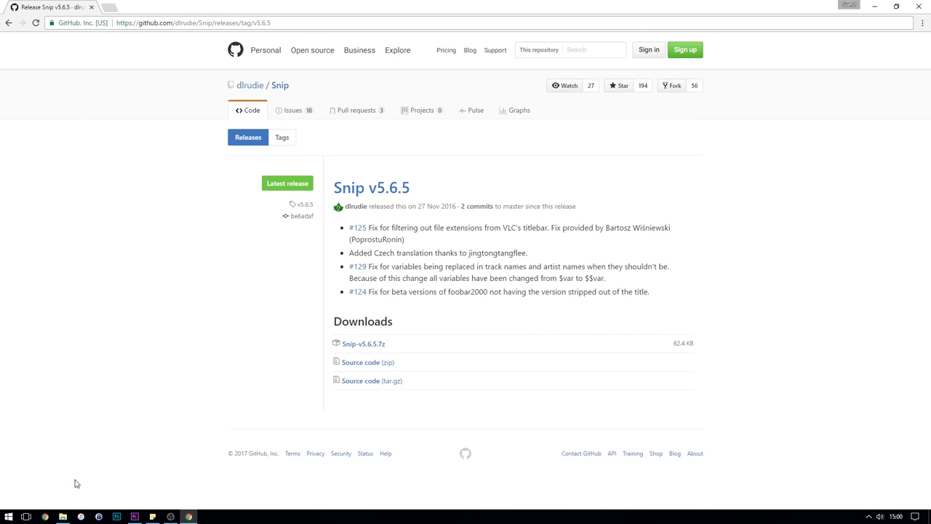
# Step: Open the Desktop Snip folder in File Explorer and launch Snip.exe
pyautogui.click(62, 516)
pyautogui.doubleClick(134, 89)
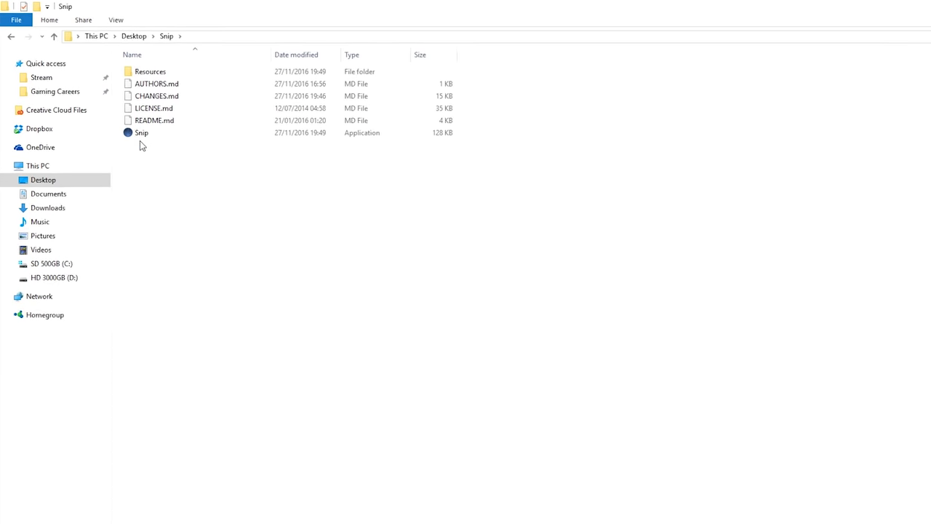
pyautogui.click(157, 137)
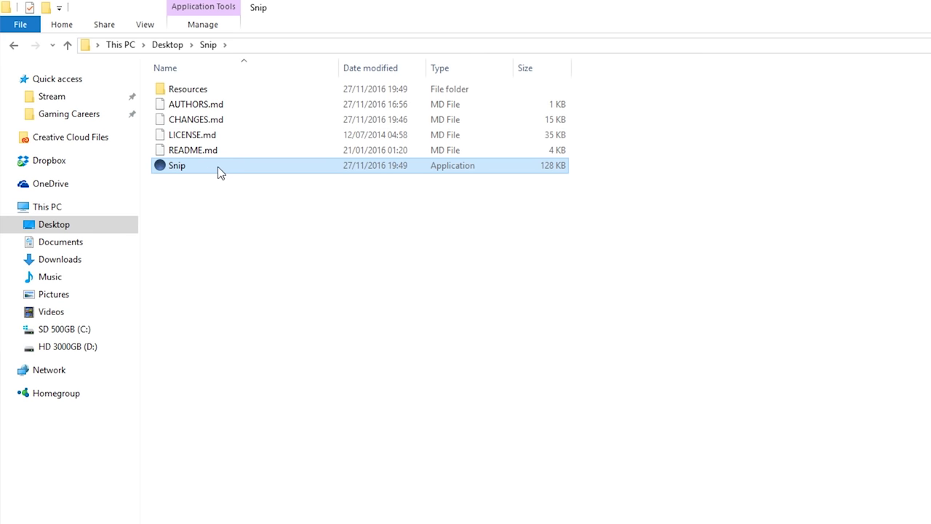
pyautogui.doubleClick(220, 172)
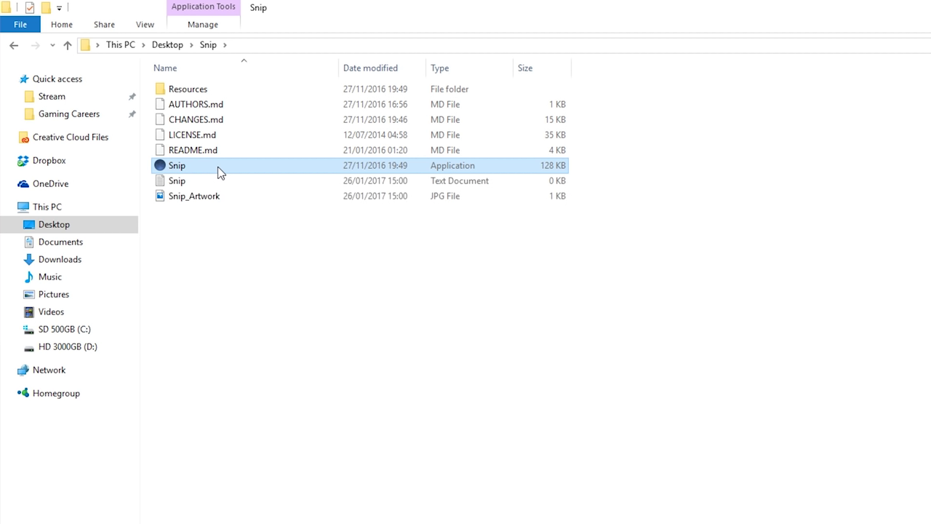
# Step: Check the new Snip text and Snip_Artwork files, then start Spotify via a 'spo' search
pyautogui.click(218, 182)
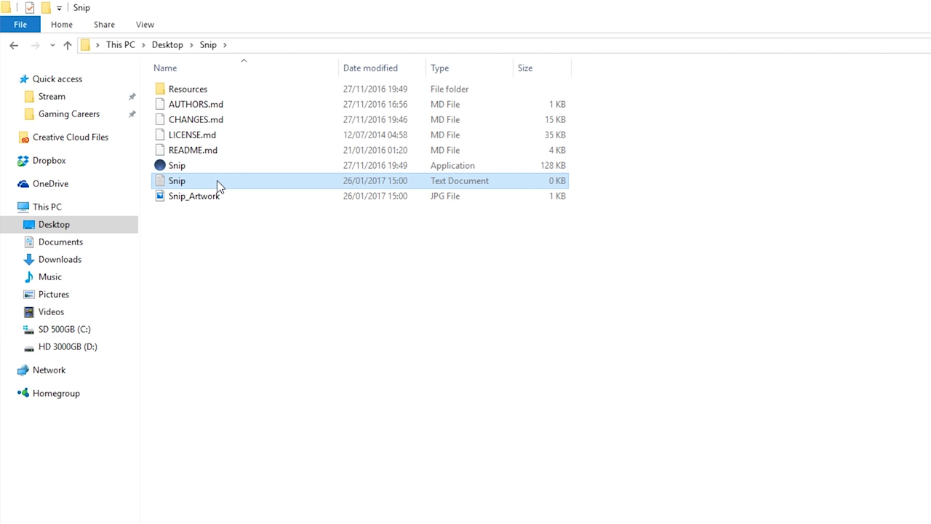
pyautogui.click(227, 199)
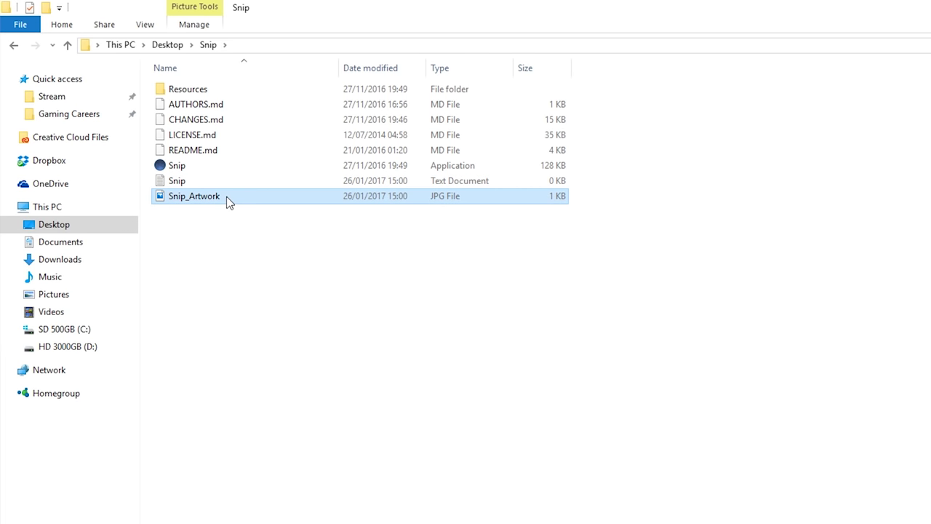
pyautogui.click(232, 237)
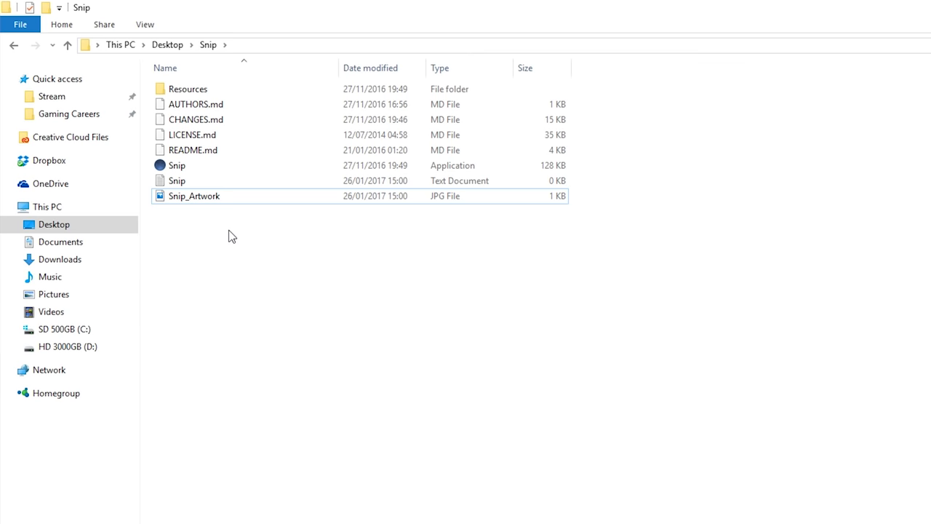
pyautogui.press('super')
pyautogui.write('spo')
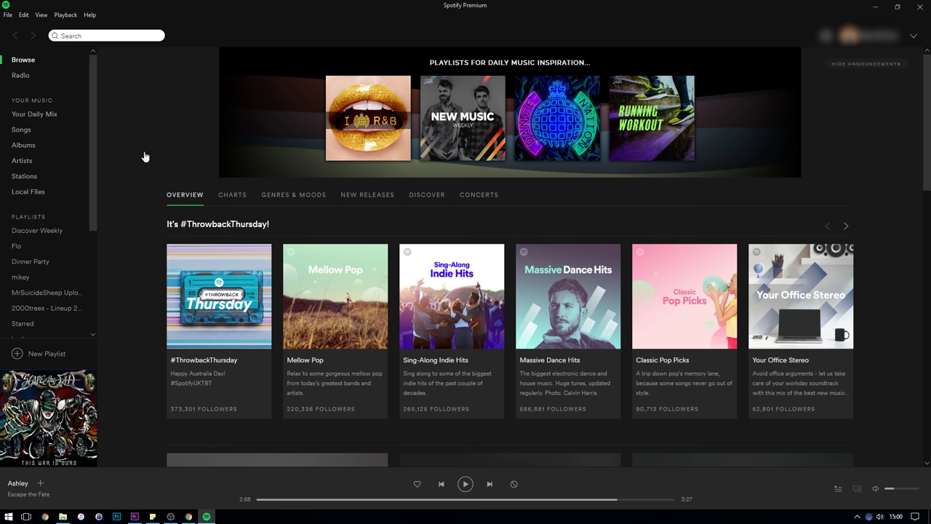
# Step: Open Spotify's Daily Mix 1 playlist from Your Daily Mix, then return to the Snip folder
pyautogui.click(50, 115)
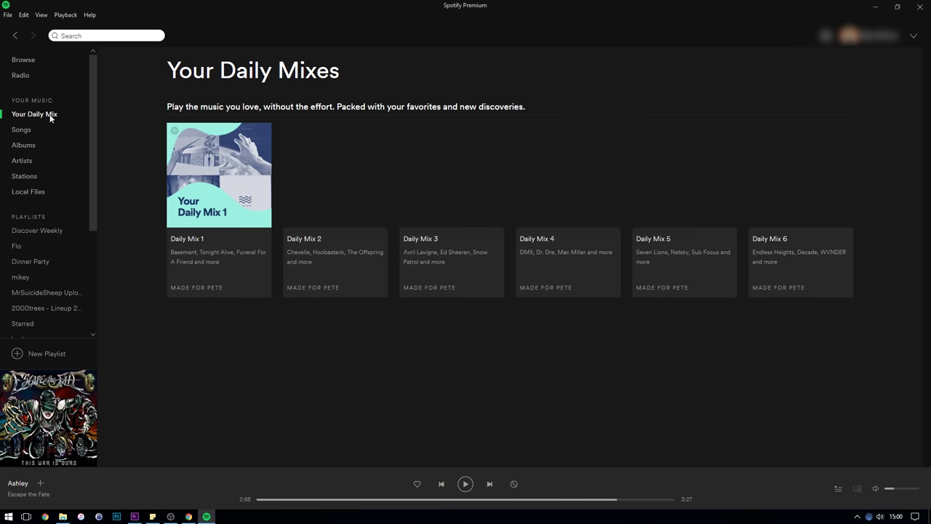
pyautogui.click(182, 243)
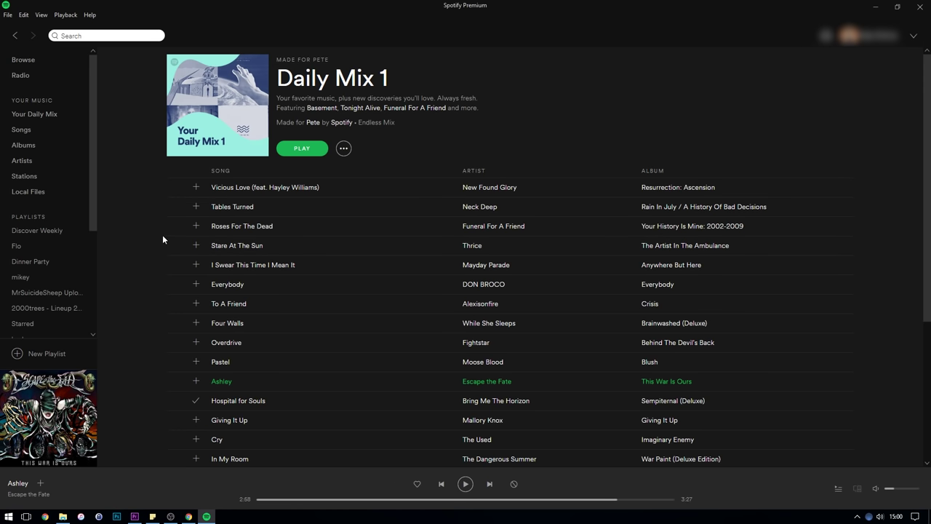
pyautogui.scroll(-4, 163, 238)
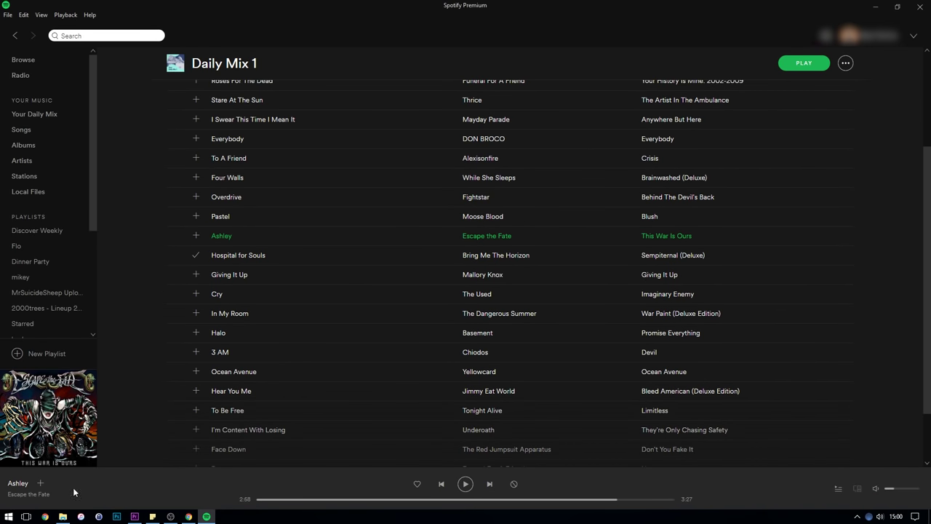
pyautogui.click(62, 516)
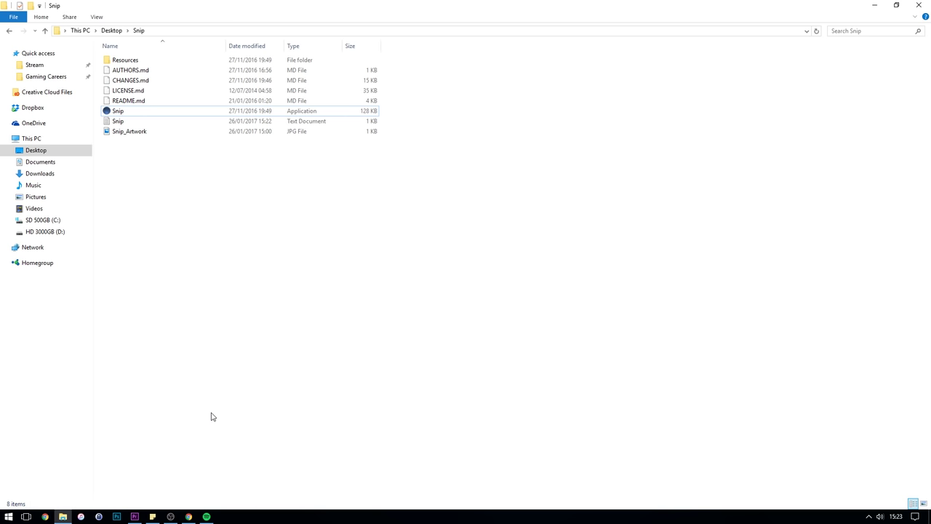
# Step: Consult the Stream Setup sticky note checklist, then return to File Explorer
pyautogui.click(153, 517)
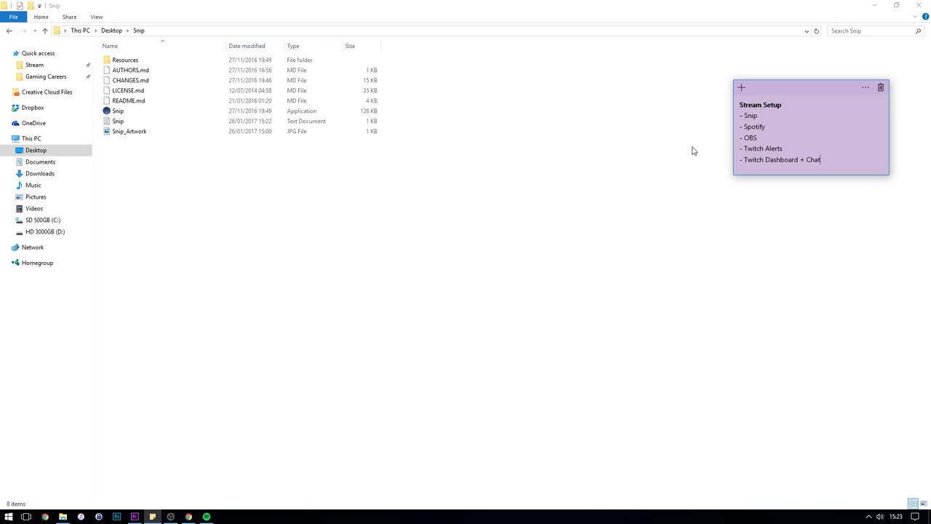
pyautogui.click(654, 187)
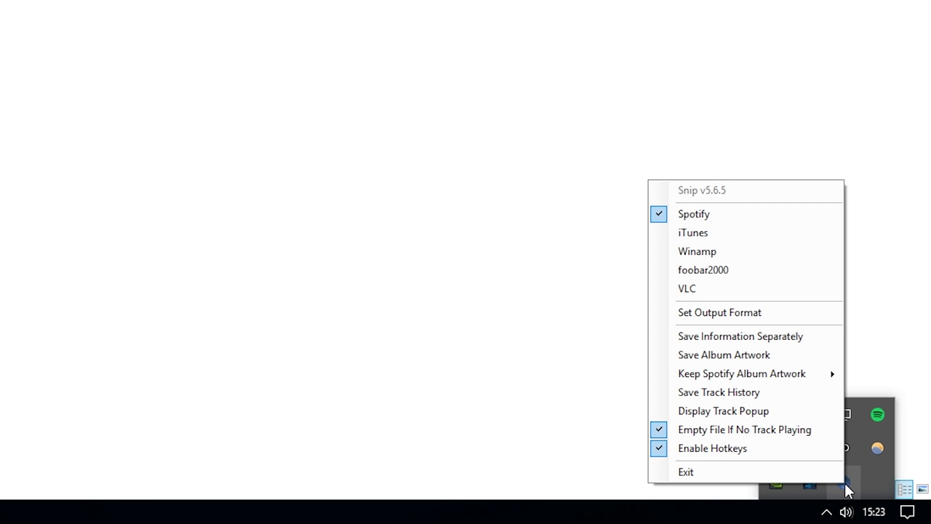
# Step: Open Snip's Set Output Format dialog and inspect the track “$$t” and artist $$a formats
pyautogui.click(786, 314)
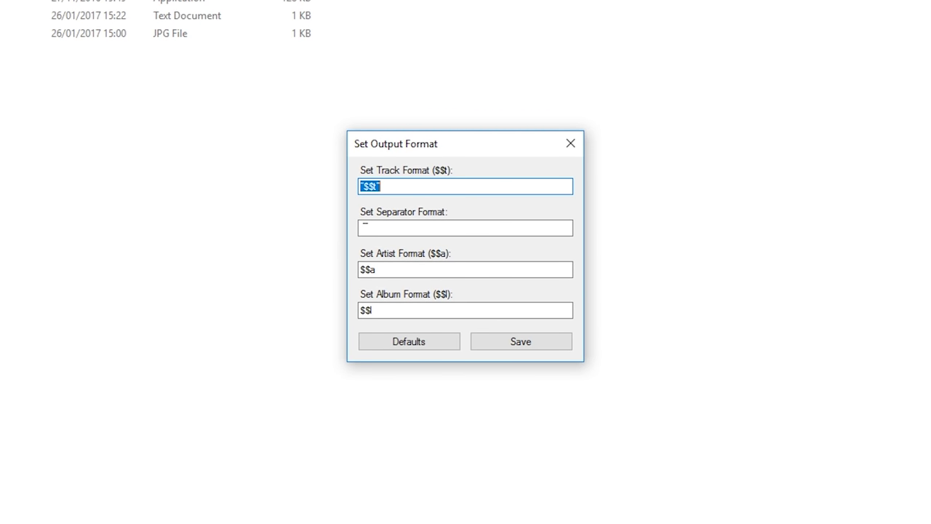
pyautogui.click(550, 188)
pyautogui.moveTo(479, 190); pyautogui.dragTo(325, 189)
pyautogui.click(401, 184)
pyautogui.moveTo(401, 268); pyautogui.dragTo(316, 272)
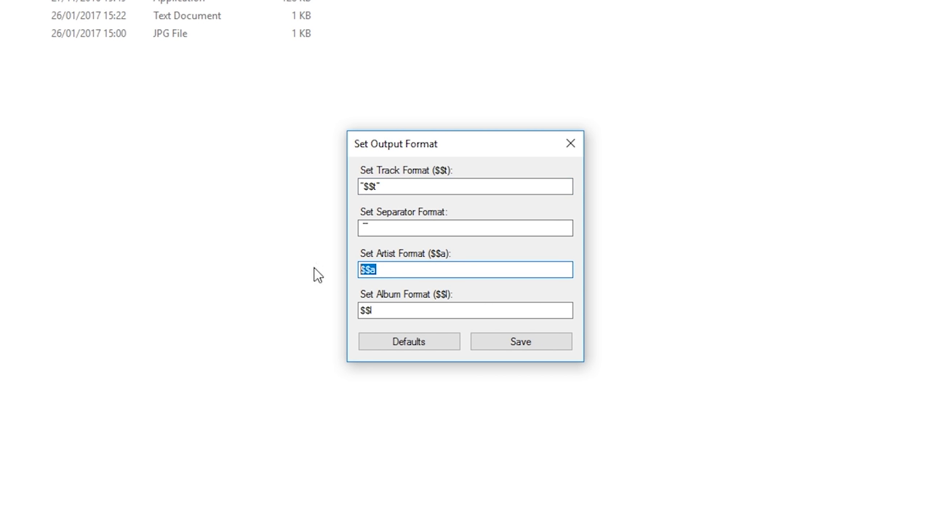
pyautogui.click(393, 269)
# Step: Inspect the album $$l format, then recheck the track and artist format entries
pyautogui.moveTo(409, 310); pyautogui.dragTo(312, 314)
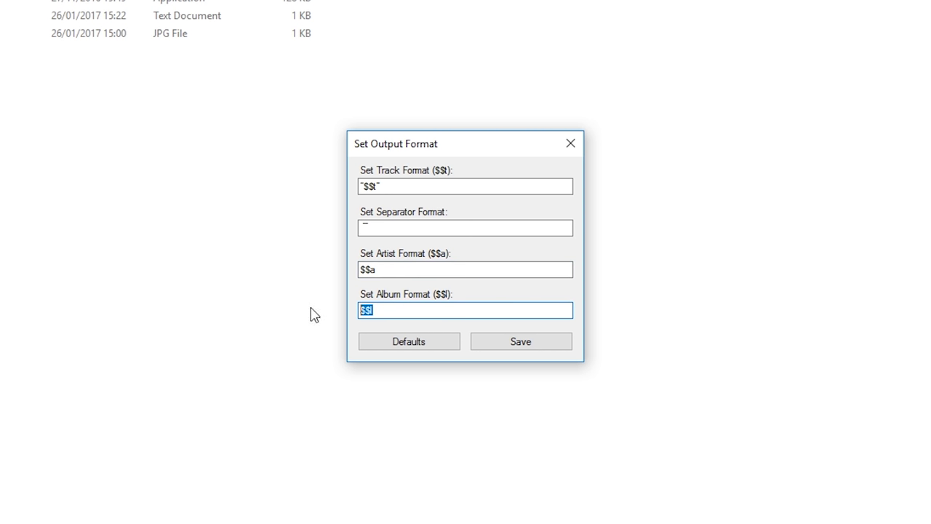
pyautogui.click(388, 310)
pyautogui.doubleClick(389, 310)
pyautogui.click(399, 311)
pyautogui.click(407, 187)
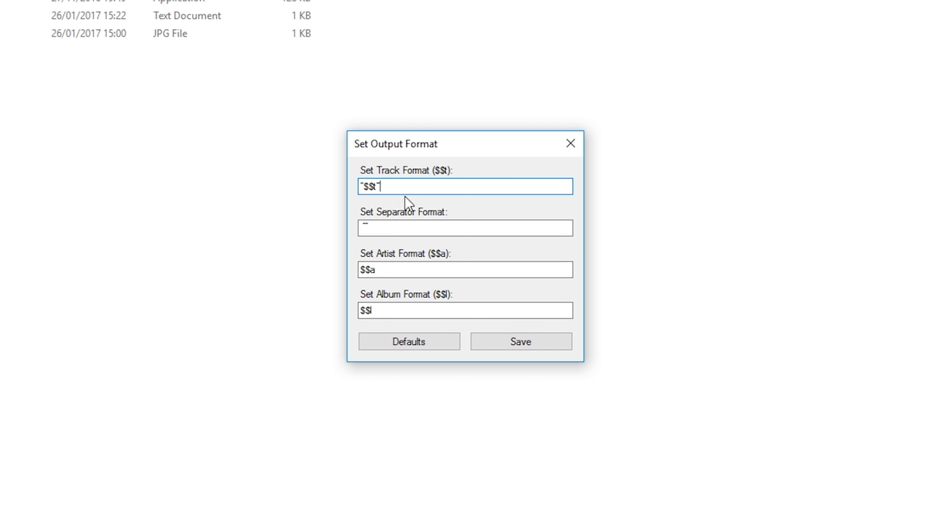
pyautogui.click(399, 226)
pyautogui.click(397, 270)
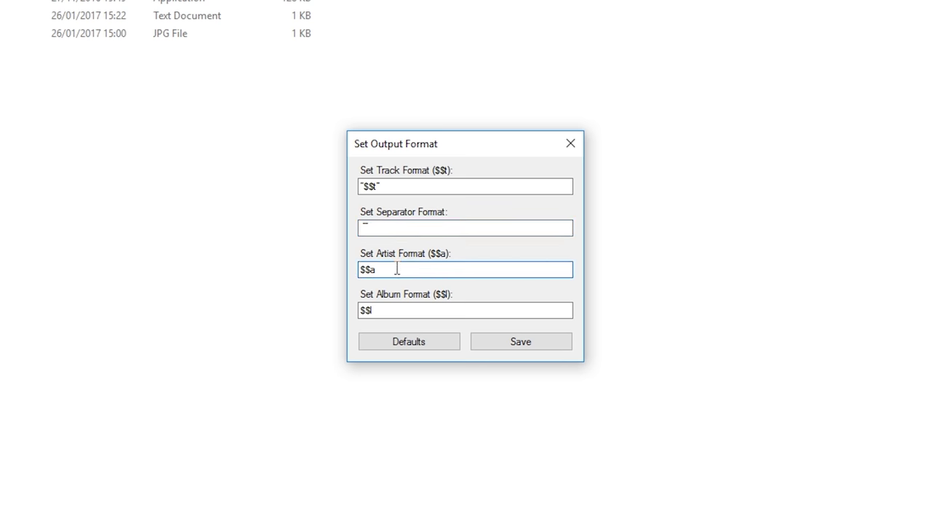
pyautogui.click(414, 187)
pyautogui.click(122, 122)
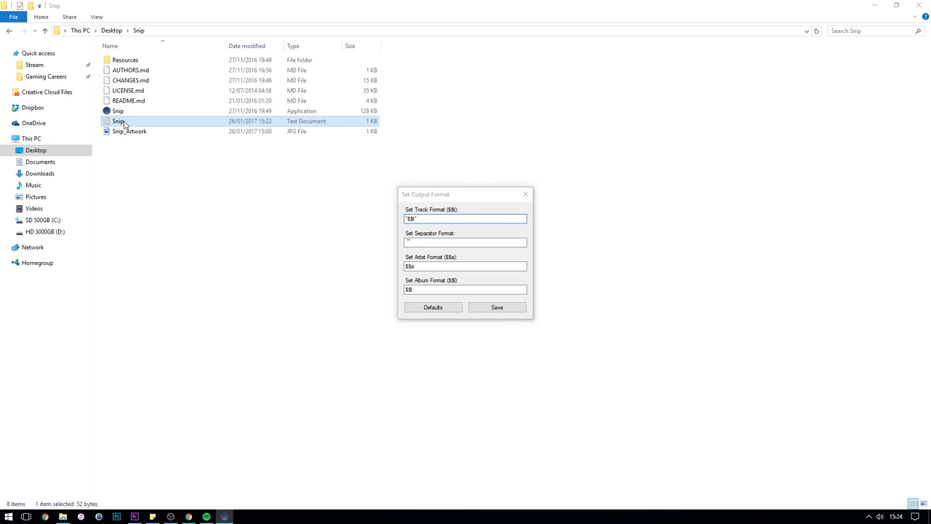
pyautogui.doubleClick(123, 123)
pyautogui.moveTo(761, 118); pyautogui.dragTo(564, 119)
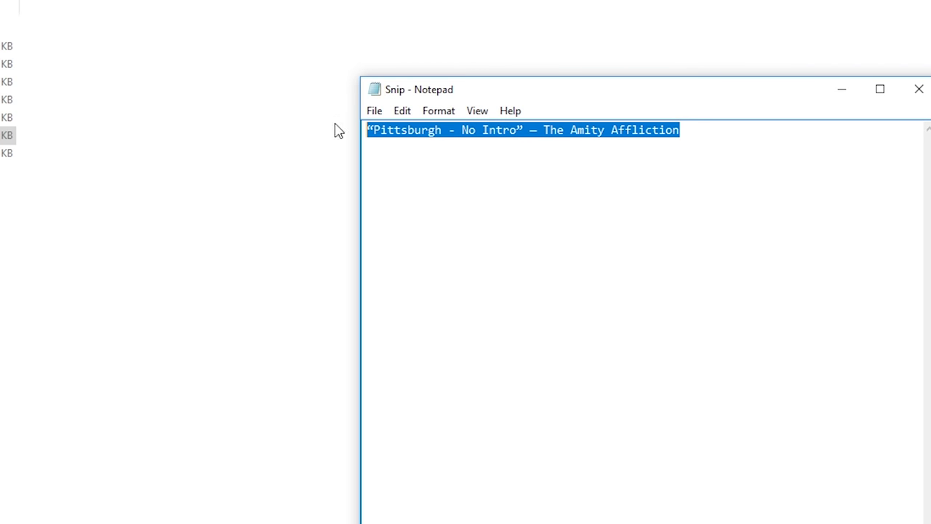
pyautogui.click(401, 130)
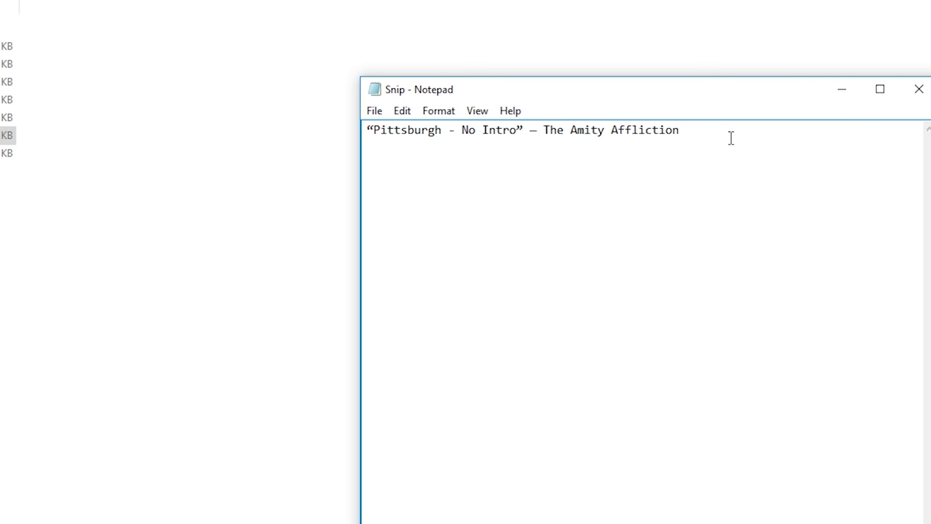
pyautogui.click(915, 90)
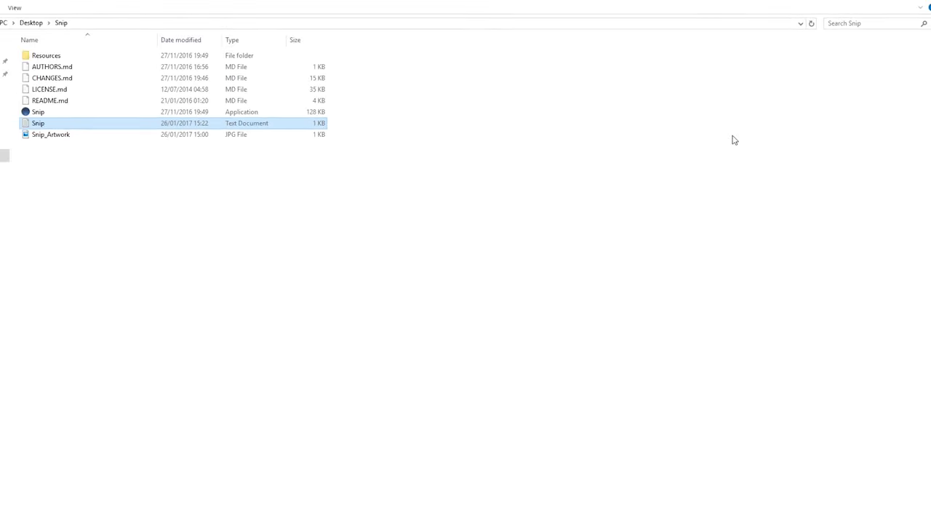
# Step: Reopen Set Output Format and clear the separator, artist and album fields
pyautogui.click(132, 523)
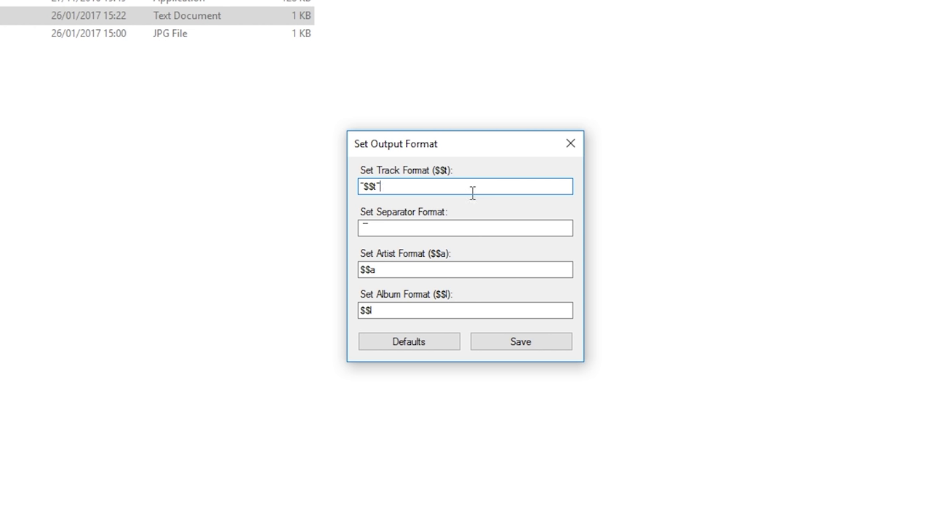
pyautogui.click(466, 228)
pyautogui.moveTo(466, 228); pyautogui.dragTo(312, 216)
pyautogui.press('BackSpace')
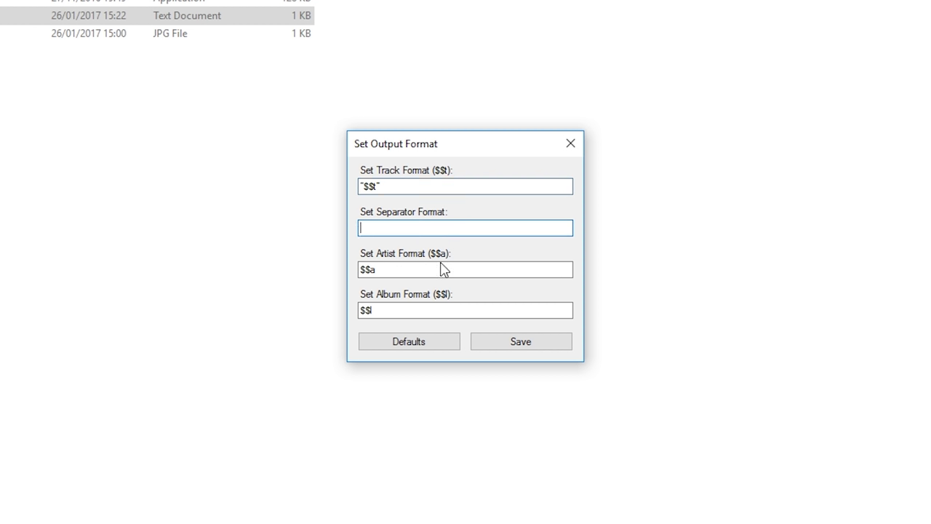
pyautogui.click(445, 270)
pyautogui.press('BackSpace')
pyautogui.moveTo(451, 267); pyautogui.dragTo(315, 315)
pyautogui.click(426, 306)
pyautogui.press('BackSpace')
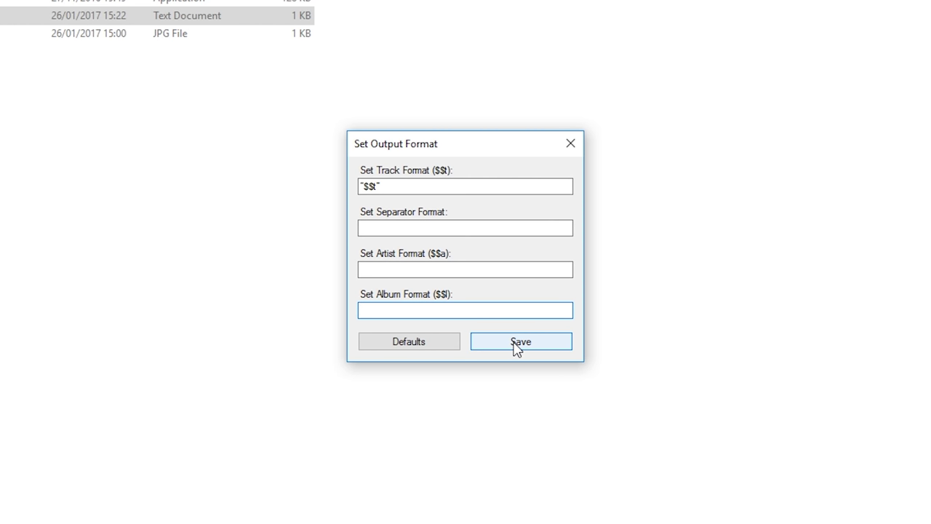
# Step: Restore the default formats, remove the quotes around $$t, and retype the separator as ' - '
pyautogui.click(428, 346)
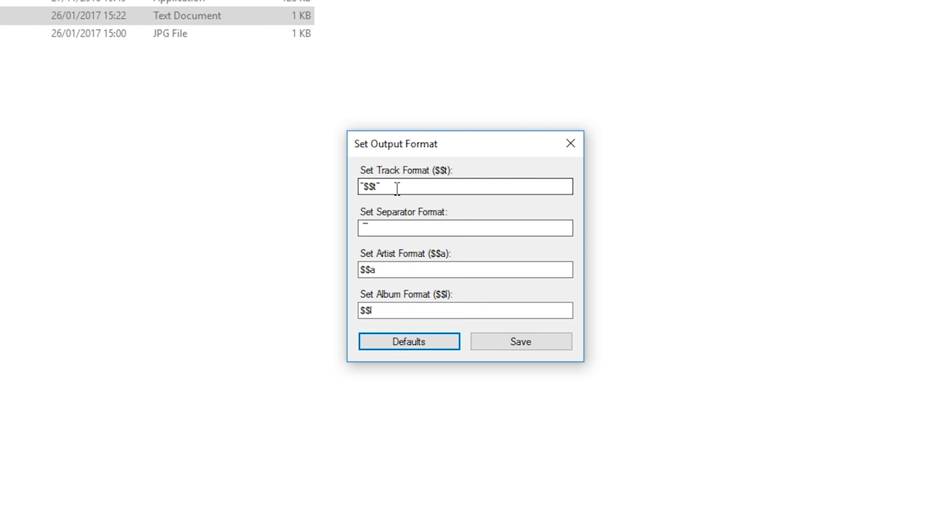
pyautogui.click(367, 186)
pyautogui.press('BackSpace')
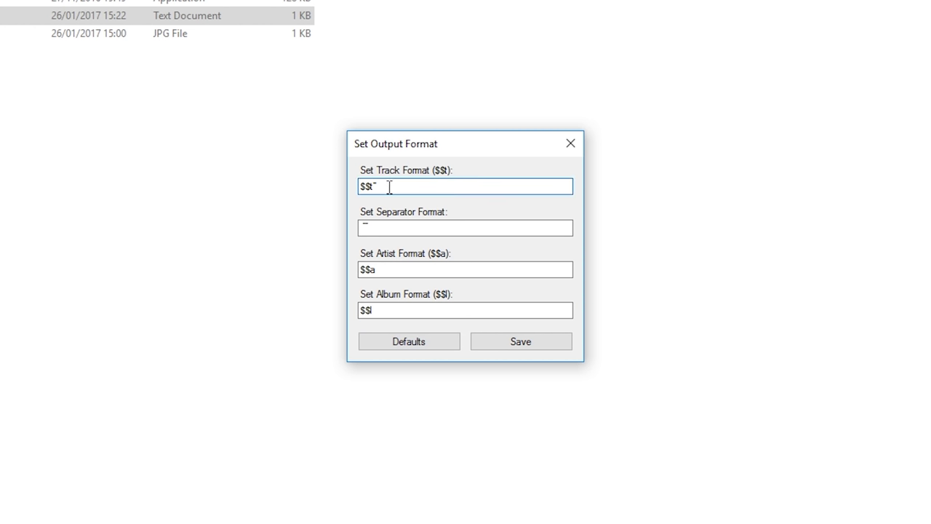
pyautogui.moveTo(377, 228); pyautogui.dragTo(339, 237)
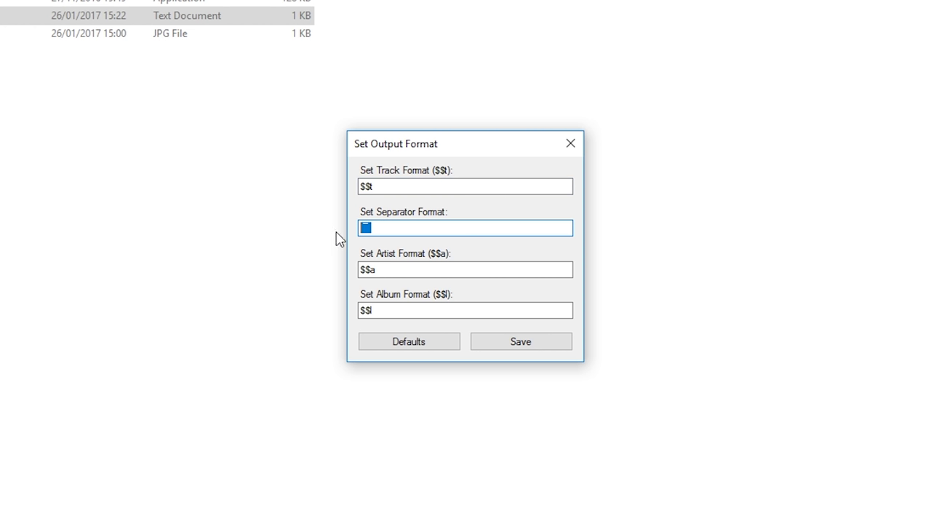
pyautogui.press('BackSpace')
pyautogui.write('-')
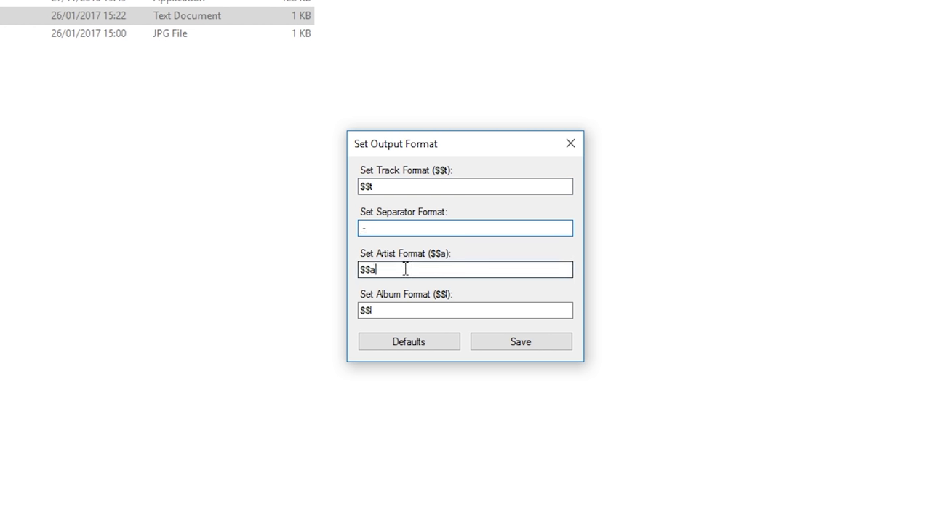
# Step: Review the artist, separator, track and album format entries
pyautogui.click(406, 269)
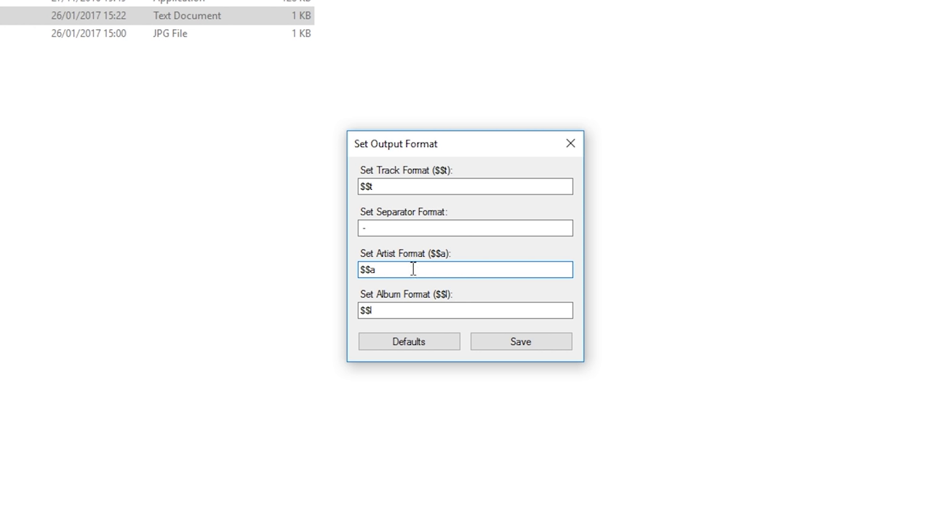
pyautogui.moveTo(412, 269); pyautogui.dragTo(308, 269)
pyautogui.click(420, 227)
pyautogui.moveTo(420, 226); pyautogui.dragTo(323, 232)
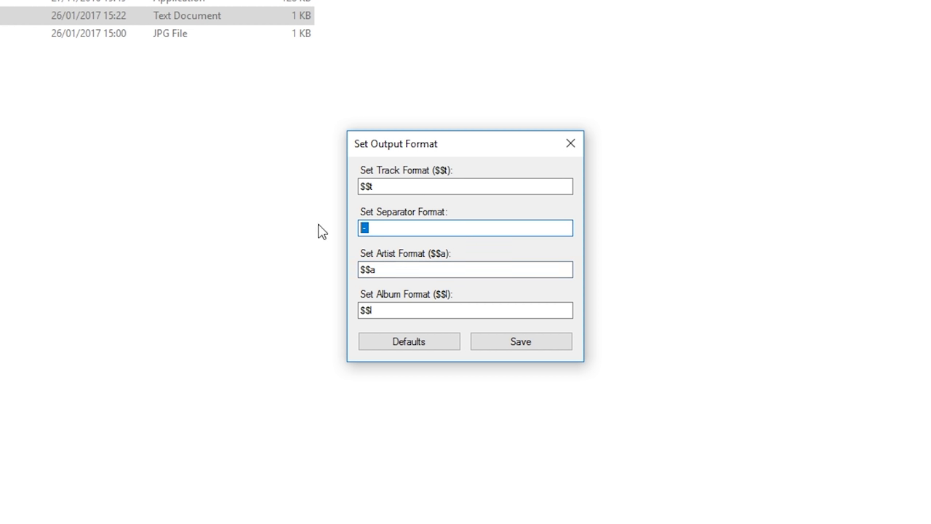
pyautogui.moveTo(412, 183); pyautogui.dragTo(316, 192)
pyautogui.moveTo(420, 228); pyautogui.dragTo(295, 236)
pyautogui.moveTo(425, 268); pyautogui.dragTo(322, 273)
pyautogui.click(419, 270)
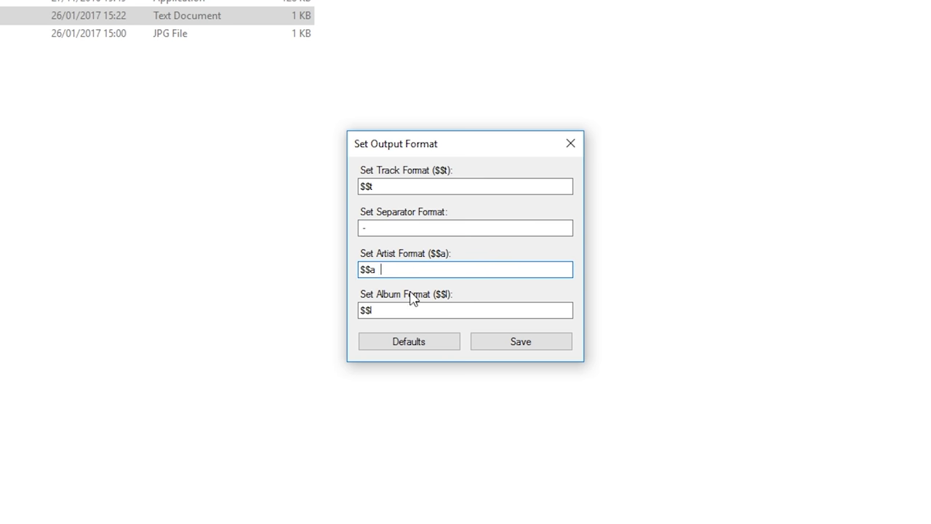
pyautogui.click(409, 306)
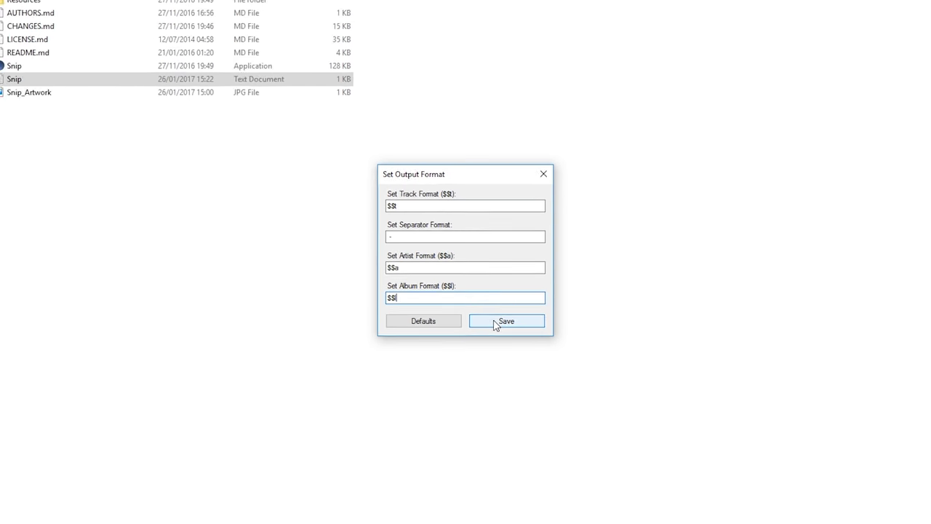
# Step: Save the Snip format, play Giving It Up by Mallory Knox in Spotify, and switch to OBS
pyautogui.click(508, 347)
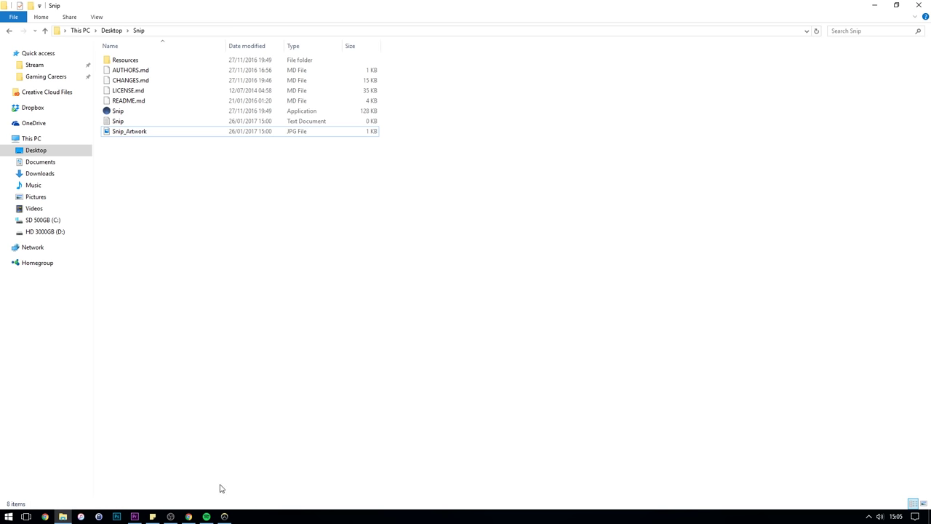
pyautogui.click(206, 515)
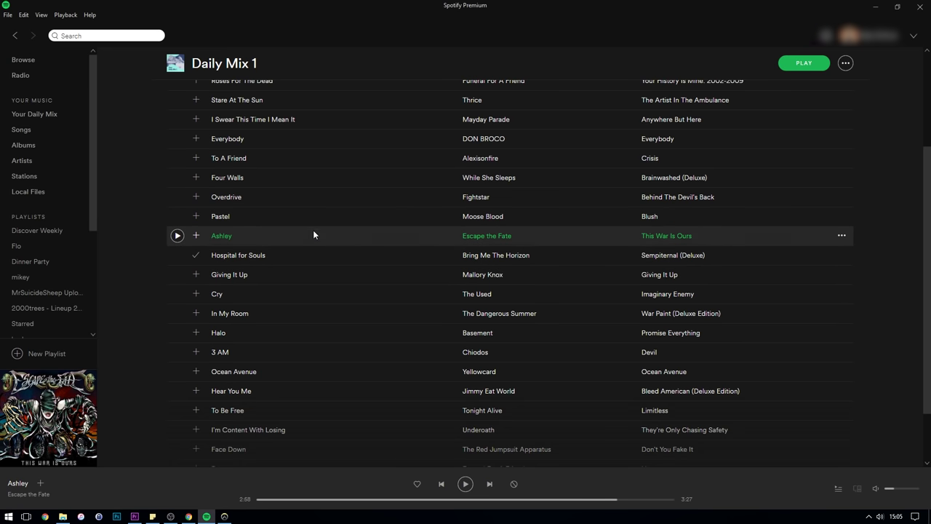
pyautogui.doubleClick(314, 274)
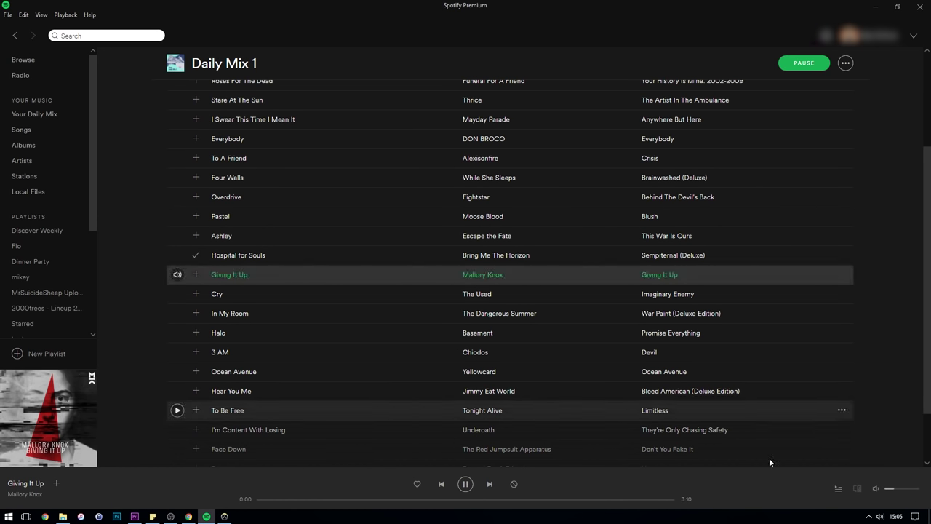
pyautogui.scroll(-1, 772, 460)
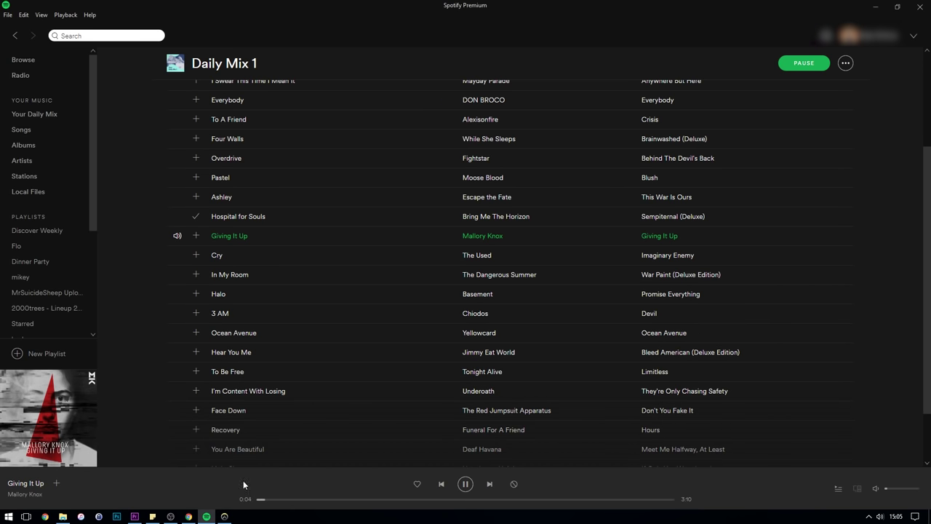
pyautogui.click(171, 516)
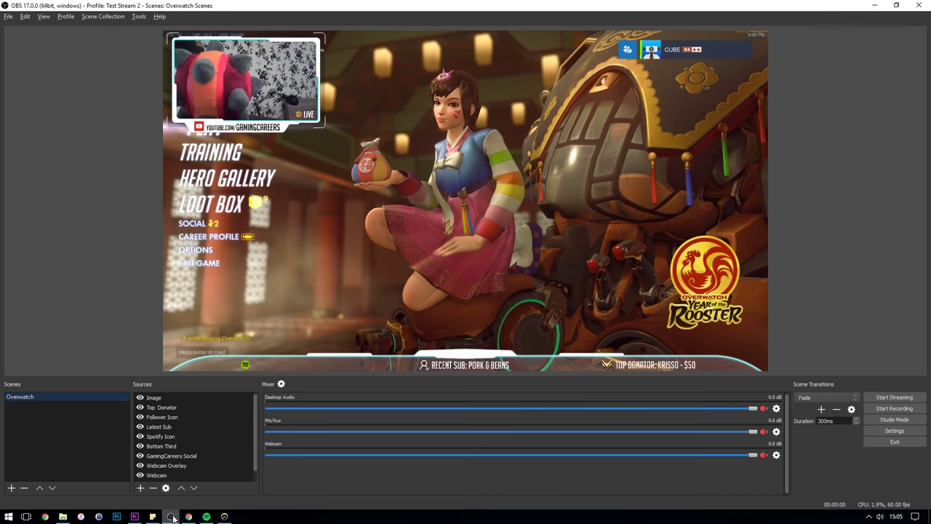
# Step: Add a Text (GDI+) source named 'Music Scroller' to the Overwatch scene
pyautogui.rightClick(490, 218)
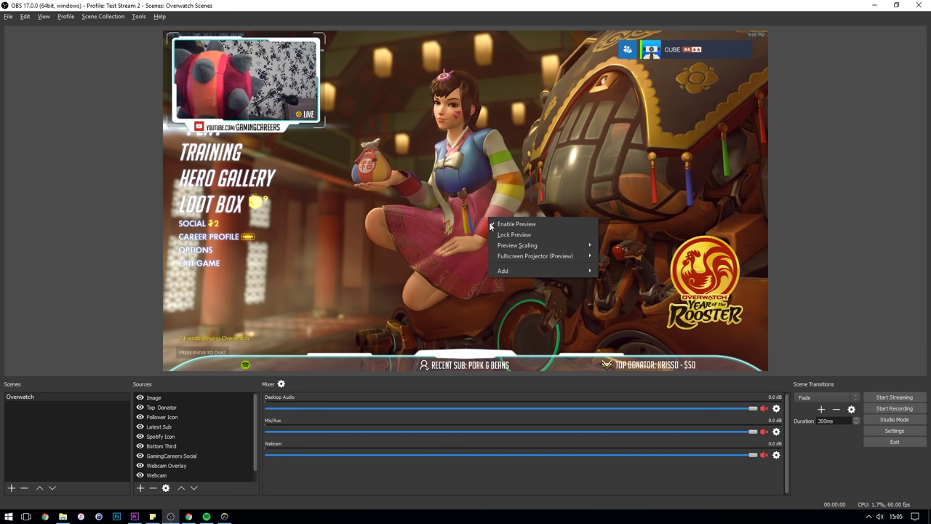
pyautogui.click(331, 272)
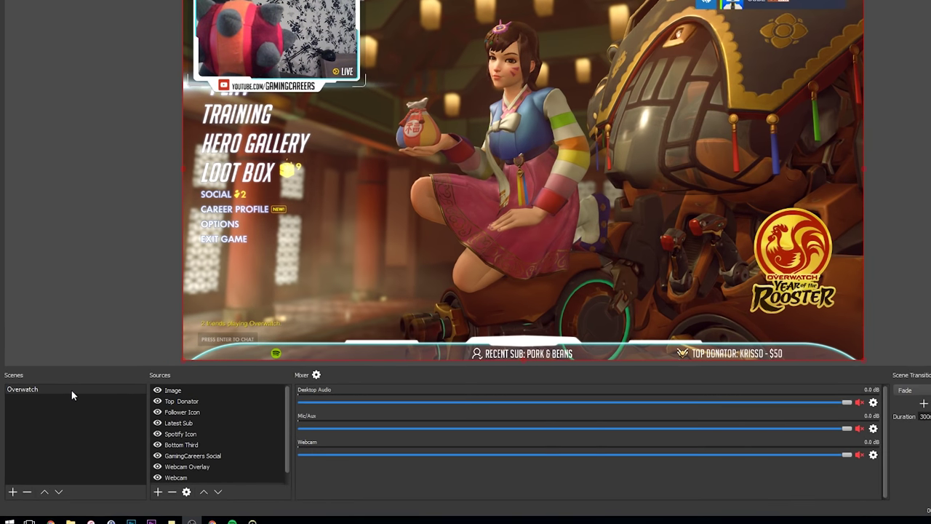
pyautogui.click(71, 393)
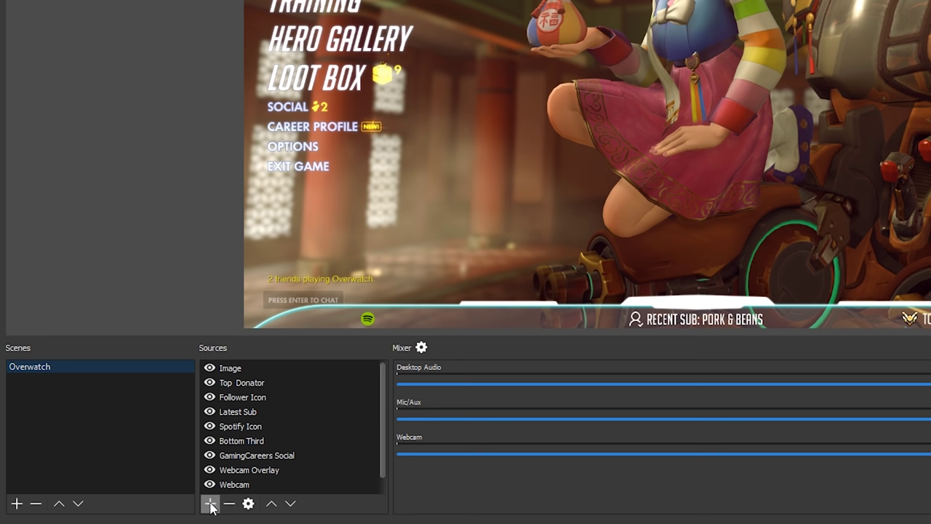
pyautogui.click(210, 503)
pyautogui.click(255, 431)
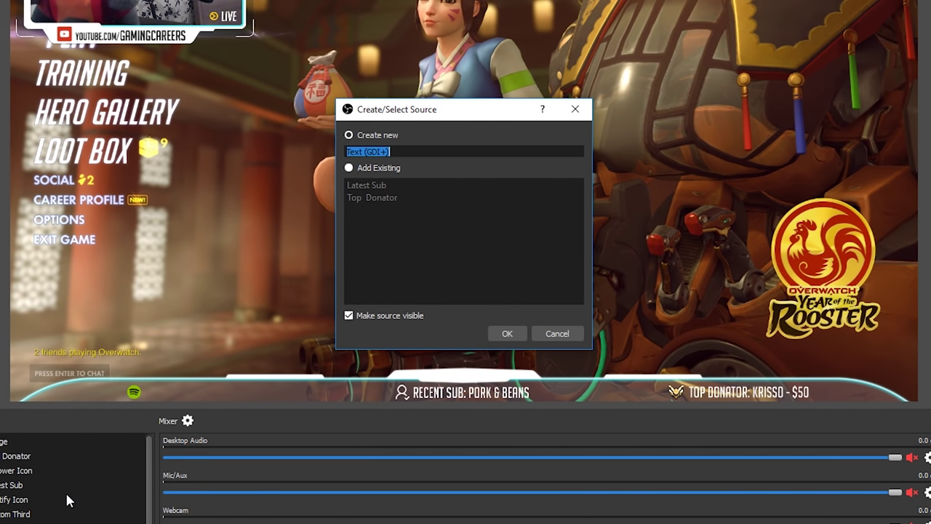
pyautogui.write('Music Scroller')
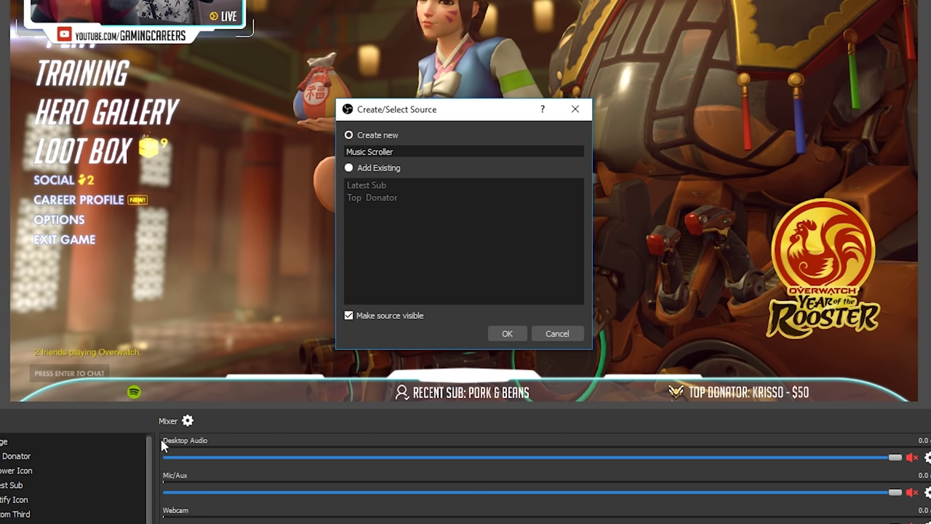
# Step: Confirm the Music Scroller source and set its font to BigNoodleTitling, Normal, size 36
pyautogui.click(507, 333)
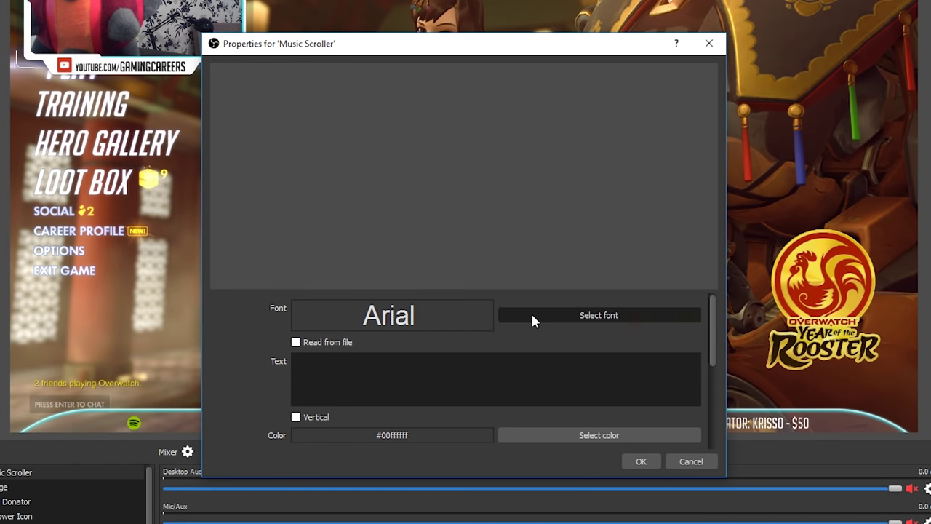
pyautogui.click(532, 316)
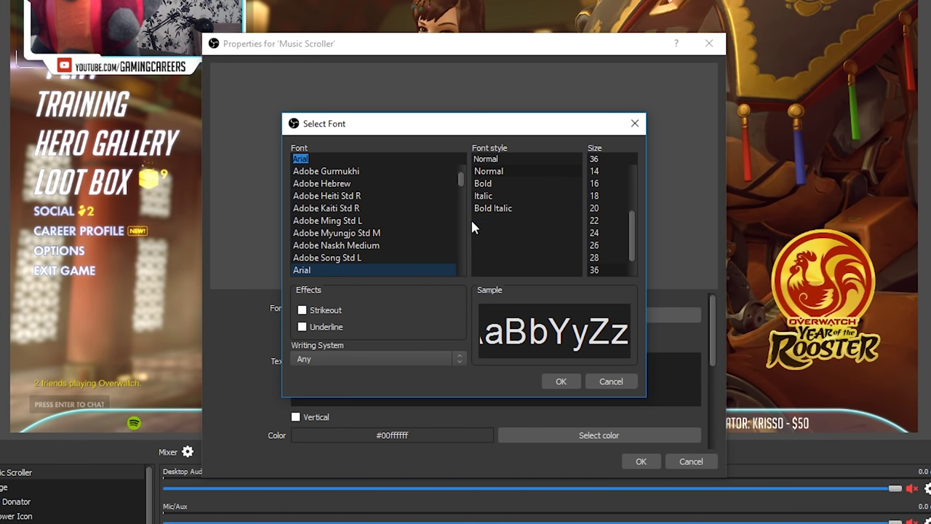
pyautogui.moveTo(461, 184); pyautogui.dragTo(453, 192)
pyautogui.click(371, 206)
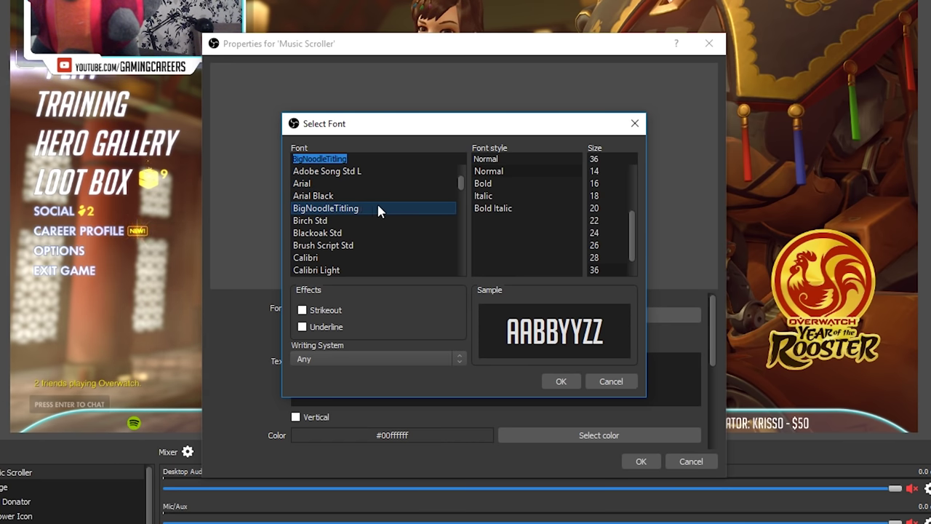
pyautogui.click(494, 173)
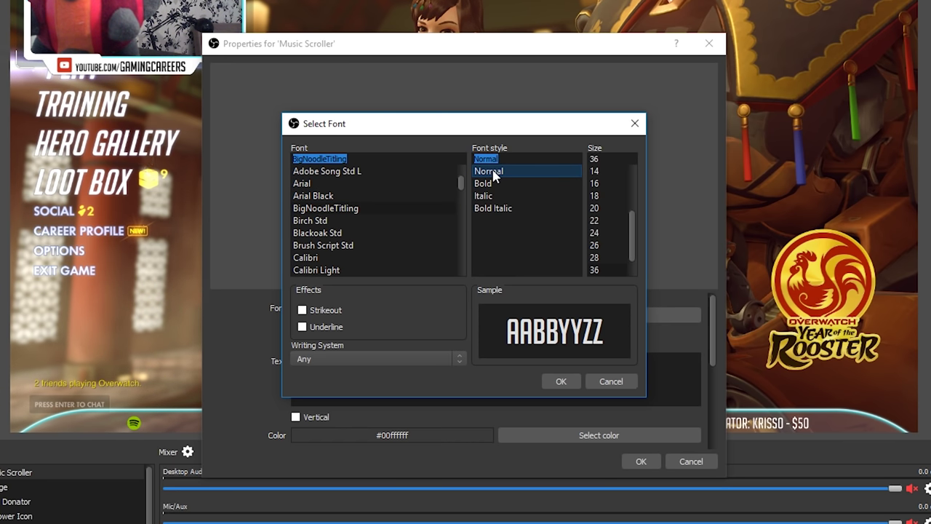
pyautogui.click(612, 268)
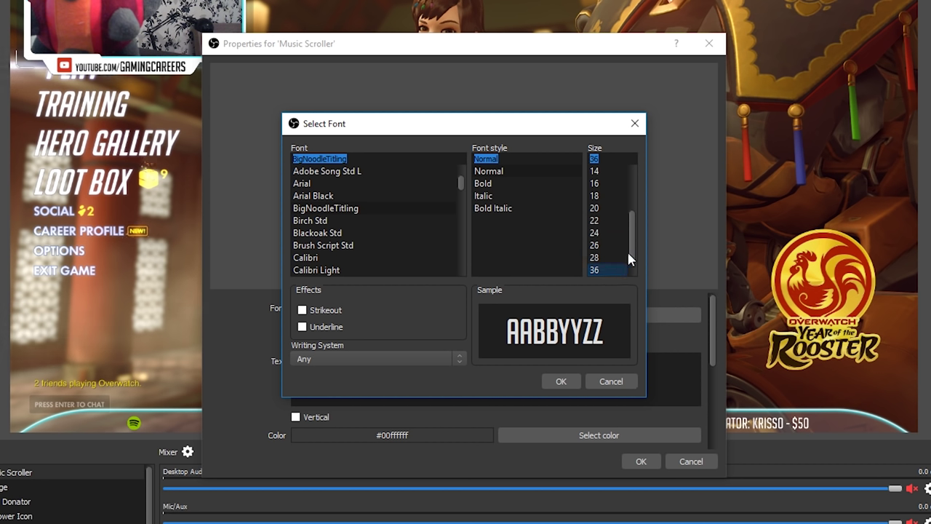
pyautogui.moveTo(633, 244); pyautogui.dragTo(633, 259)
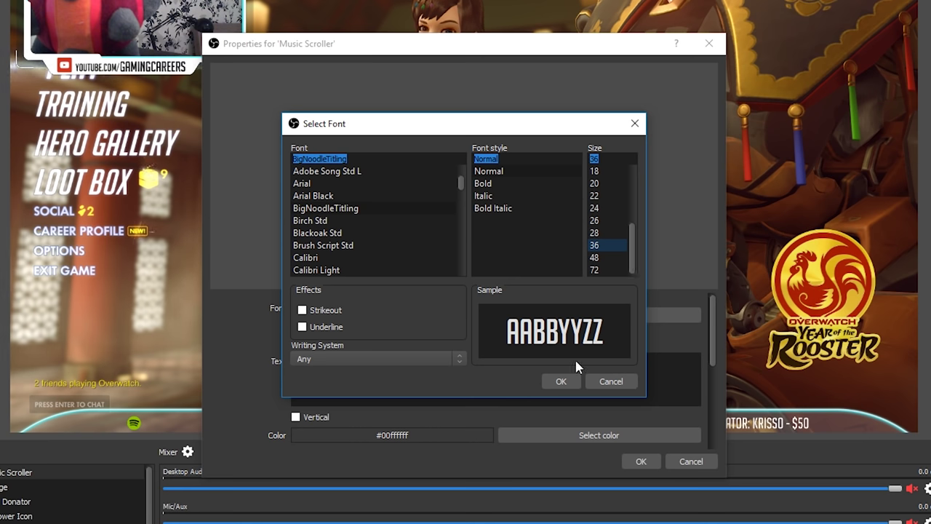
# Step: Apply the chosen font and make the text read from Desktop\Snip\Snip.txt
pyautogui.click(561, 382)
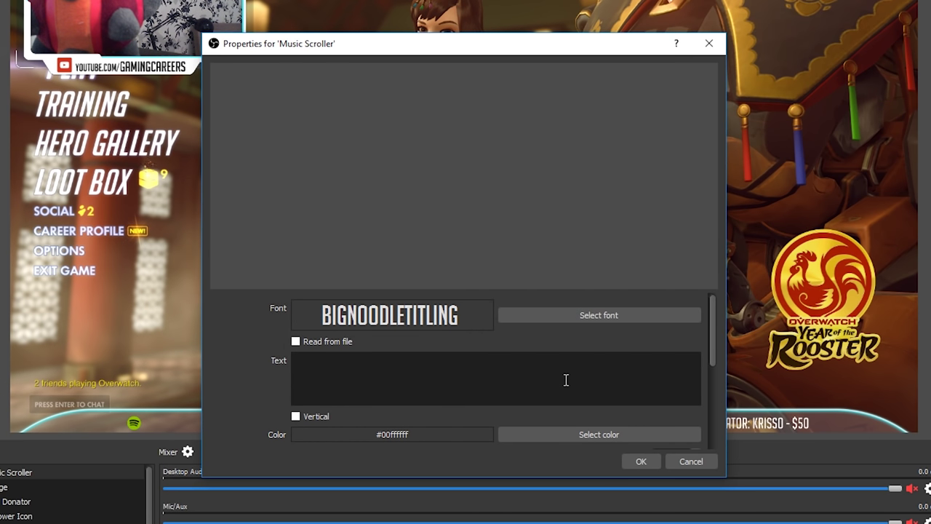
pyautogui.click(296, 342)
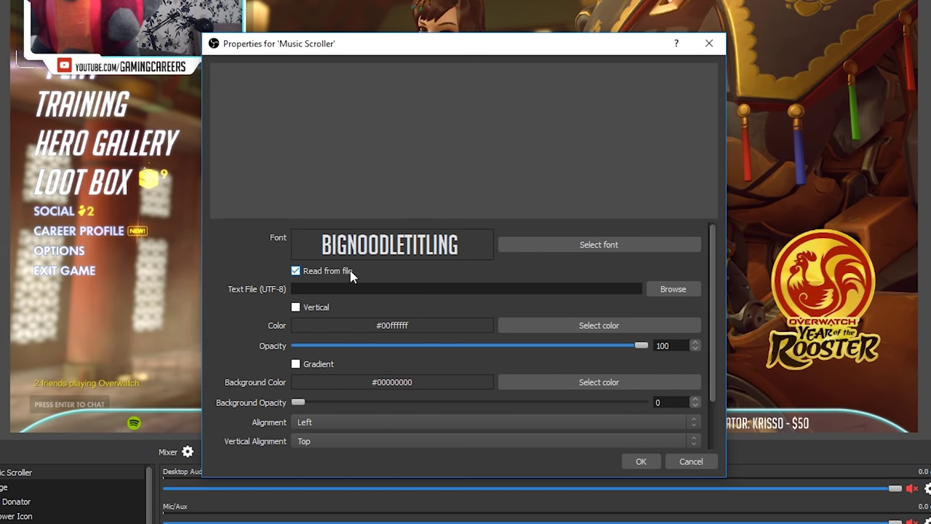
pyautogui.click(672, 290)
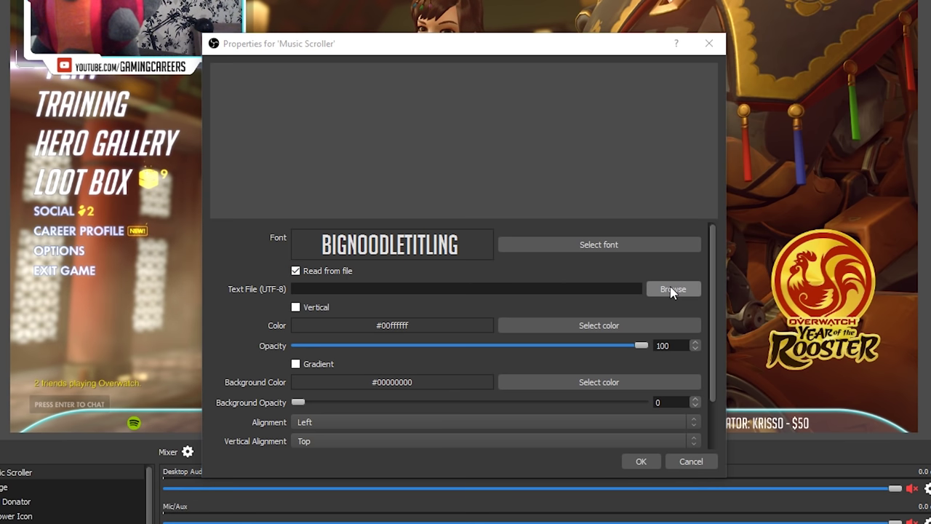
pyautogui.click(369, 178)
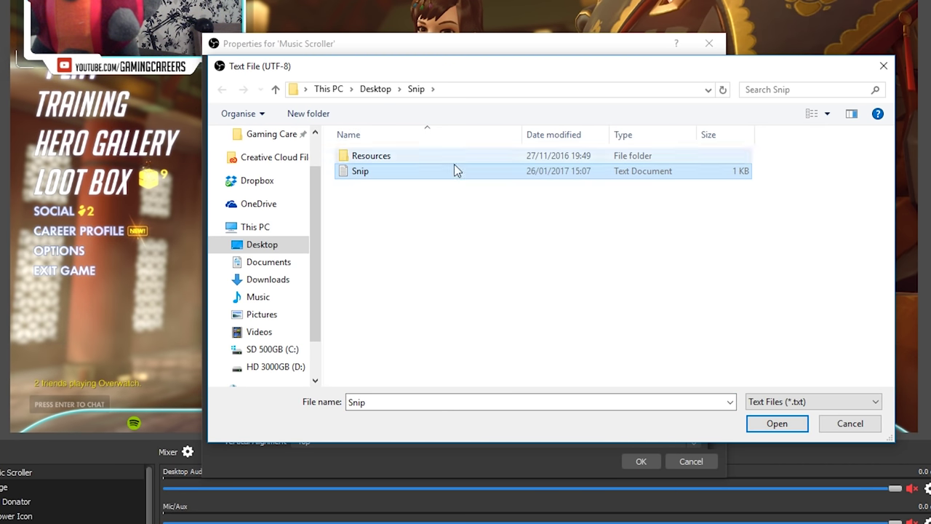
pyautogui.click(770, 425)
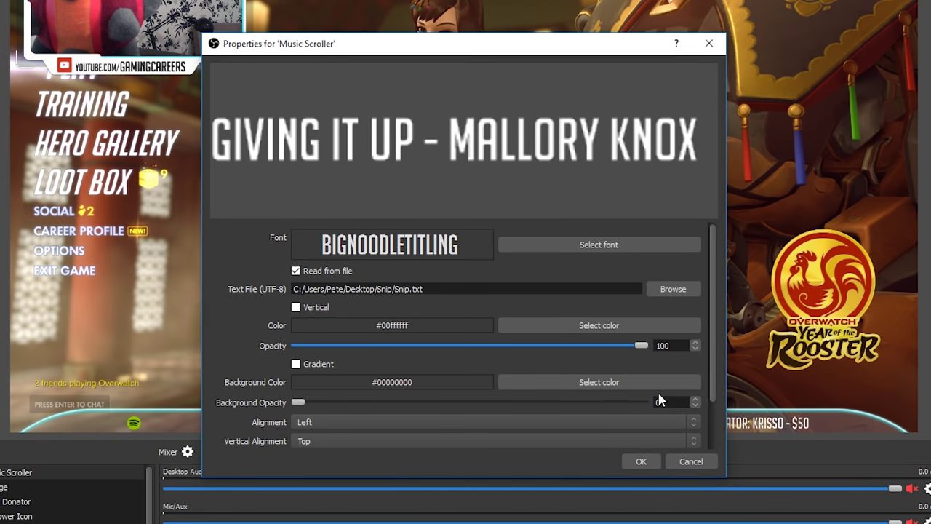
# Step: Keep the text colour white with gradient off, and confirm the text source settings
pyautogui.click(622, 322)
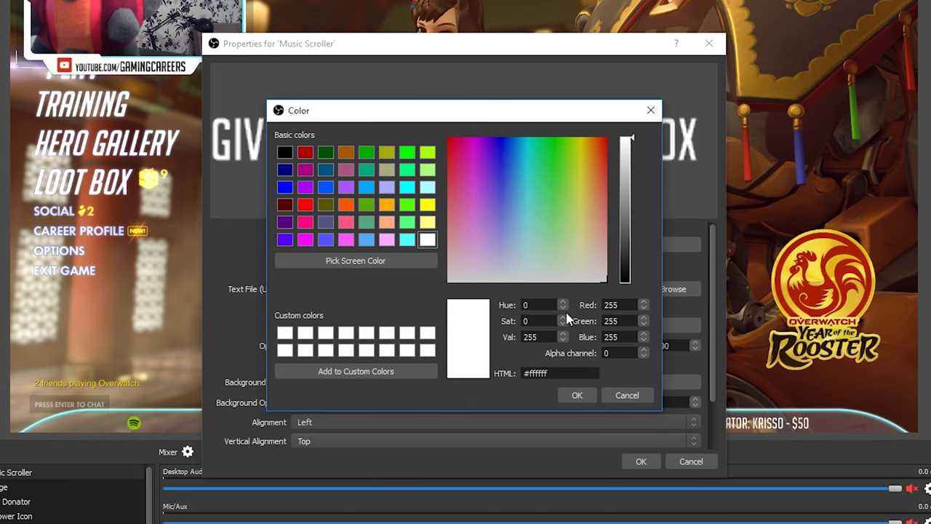
pyautogui.click(285, 153)
pyautogui.click(427, 240)
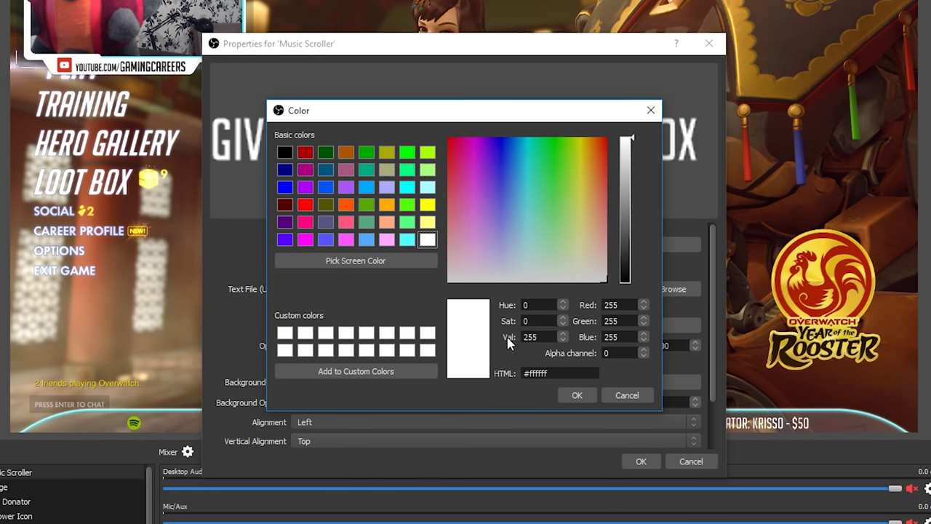
pyautogui.click(569, 396)
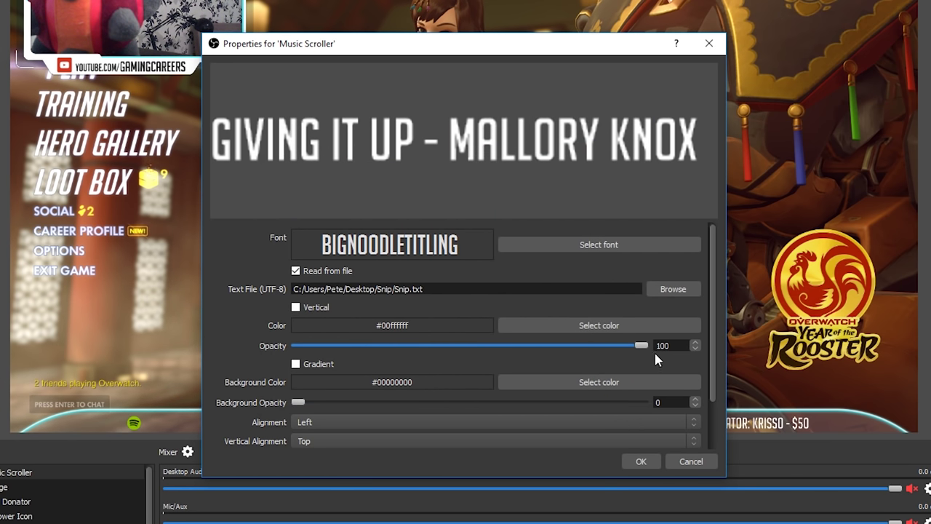
pyautogui.moveTo(711, 338); pyautogui.dragTo(713, 375)
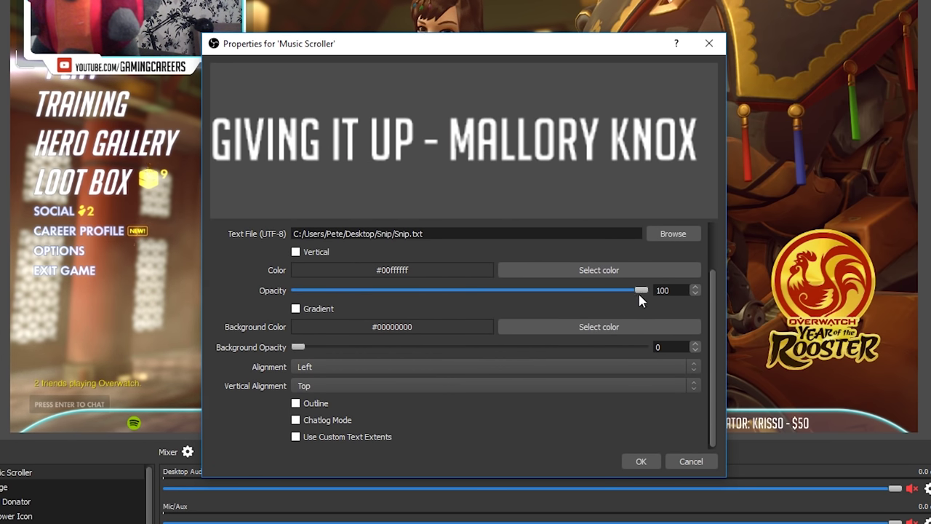
pyautogui.moveTo(645, 291)
pyautogui.mouseDown()
pyautogui.moveTo(405, 288)
pyautogui.moveTo(645, 291)
pyautogui.mouseUp()
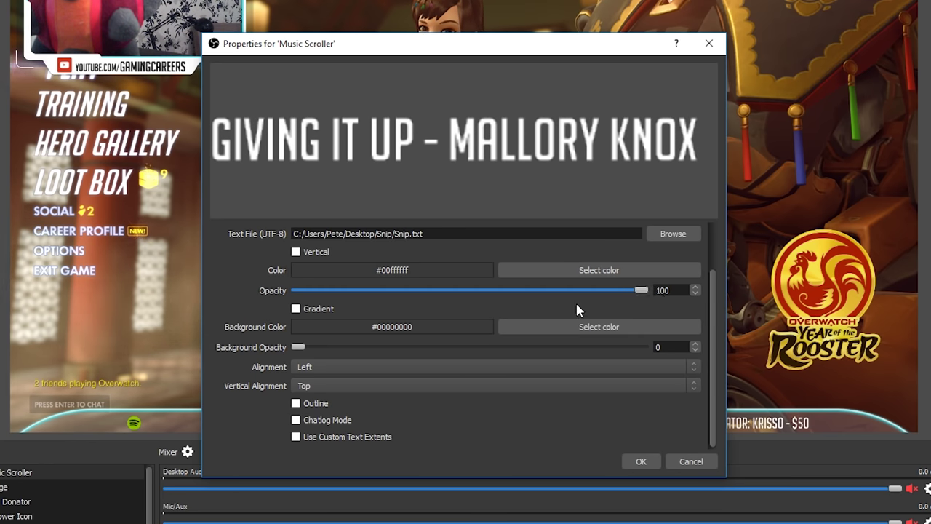
pyautogui.click(296, 309)
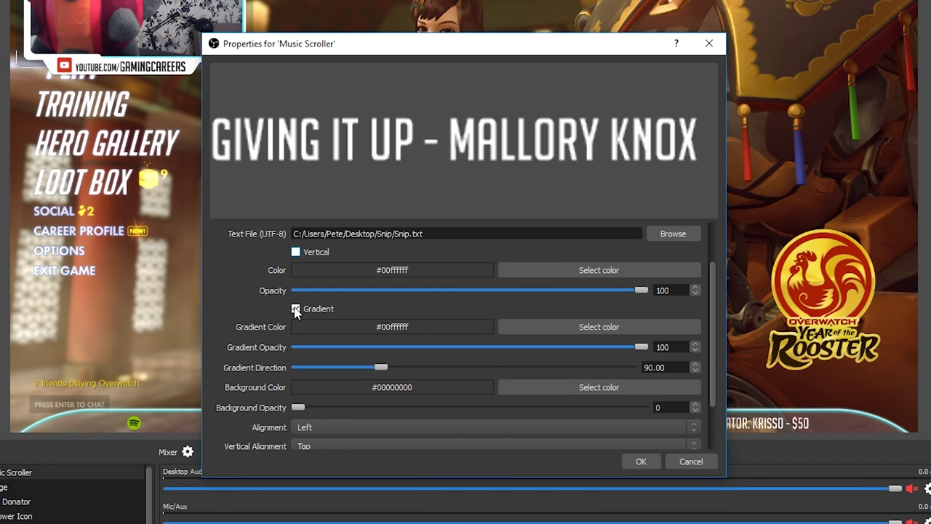
pyautogui.click(296, 309)
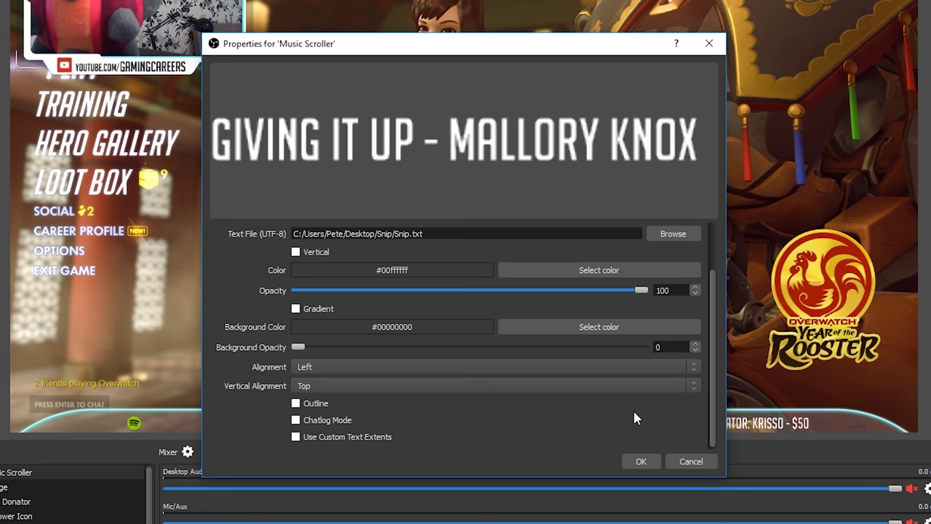
pyautogui.click(612, 368)
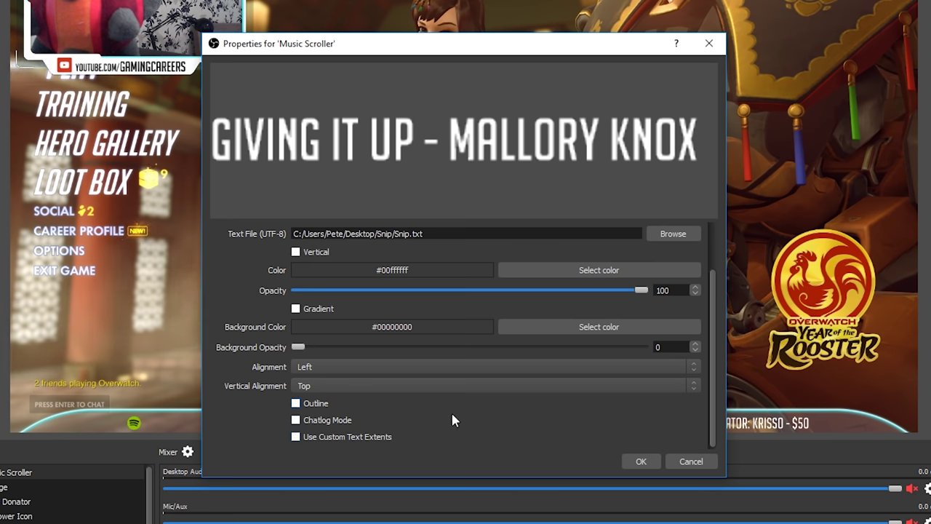
pyautogui.click(640, 463)
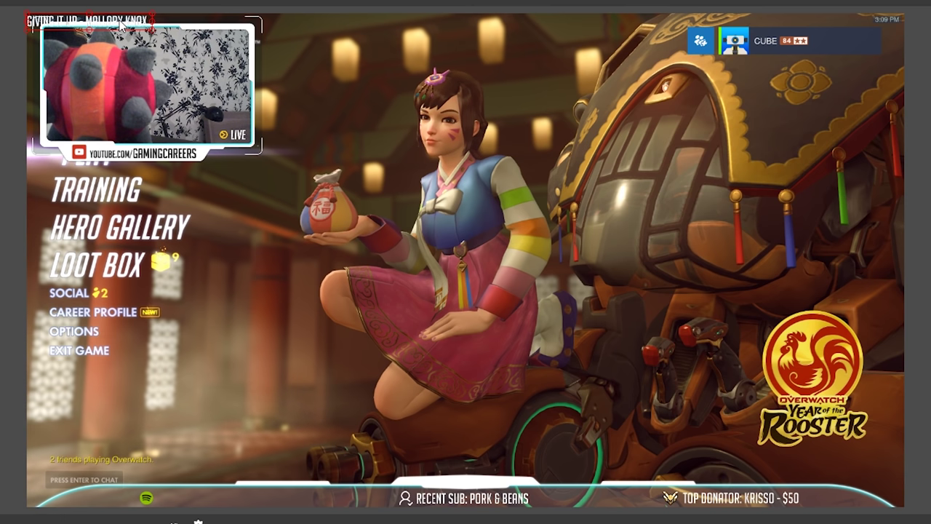
# Step: Move the song title beside the Spotify icon in the bottom bar, then skip to the next track
pyautogui.moveTo(122, 24); pyautogui.dragTo(252, 501)
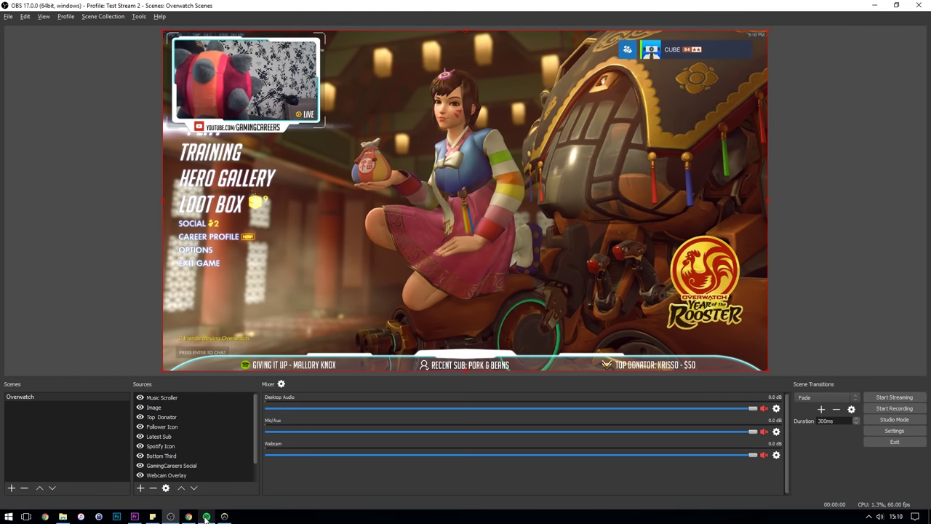
pyautogui.click(207, 517)
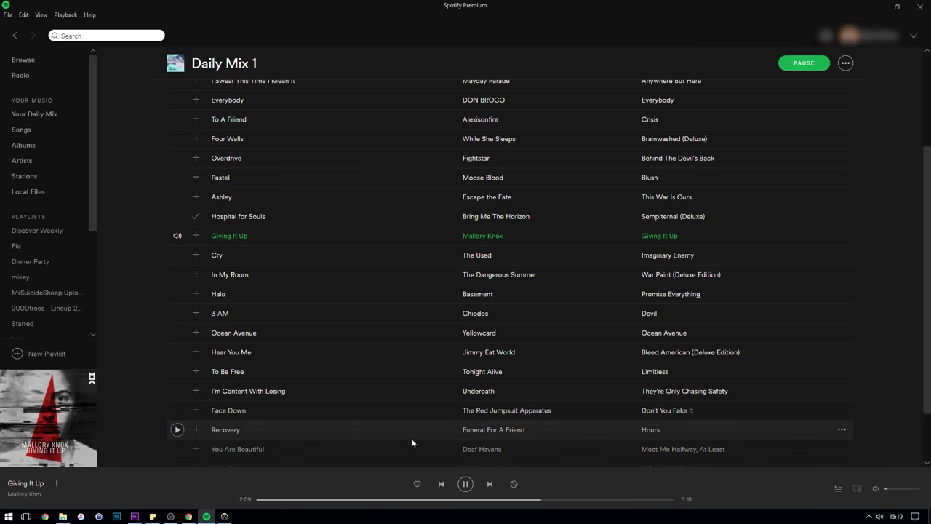
pyautogui.click(490, 484)
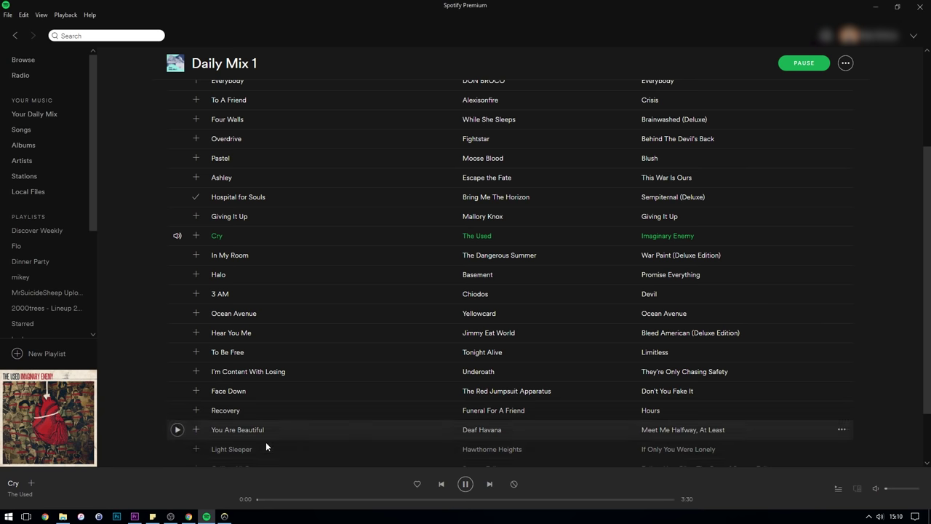
pyautogui.click(171, 517)
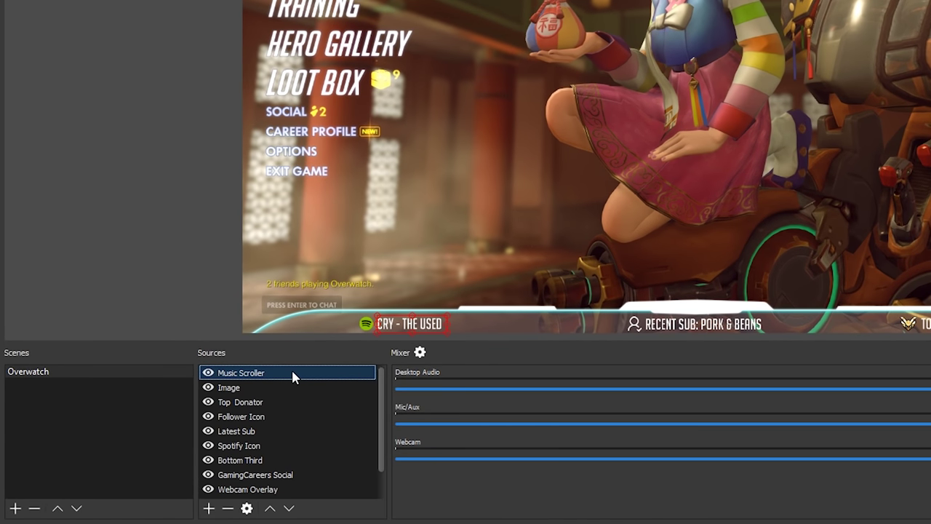
# Step: Give Music Scroller a Scroll filter named Scroll with horizontal speed 15
pyautogui.rightClick(195, 398)
pyautogui.click(324, 346)
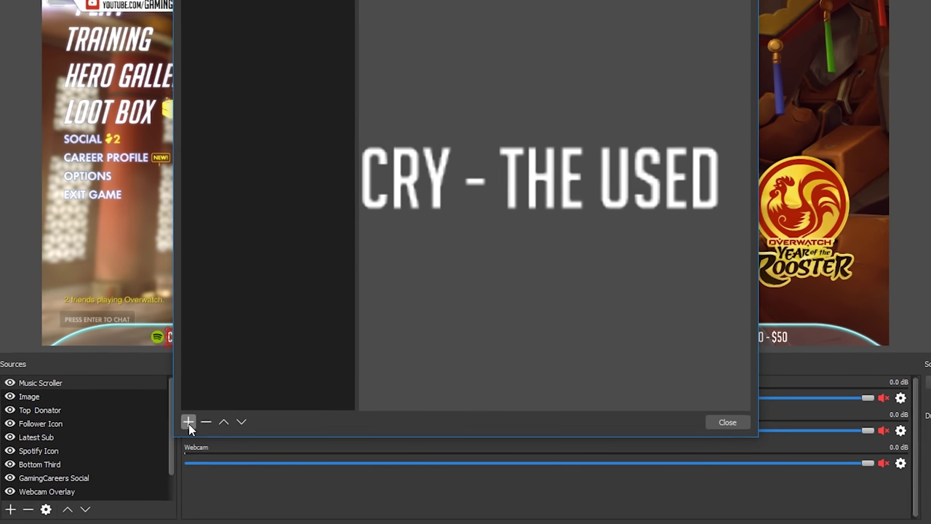
pyautogui.click(208, 463)
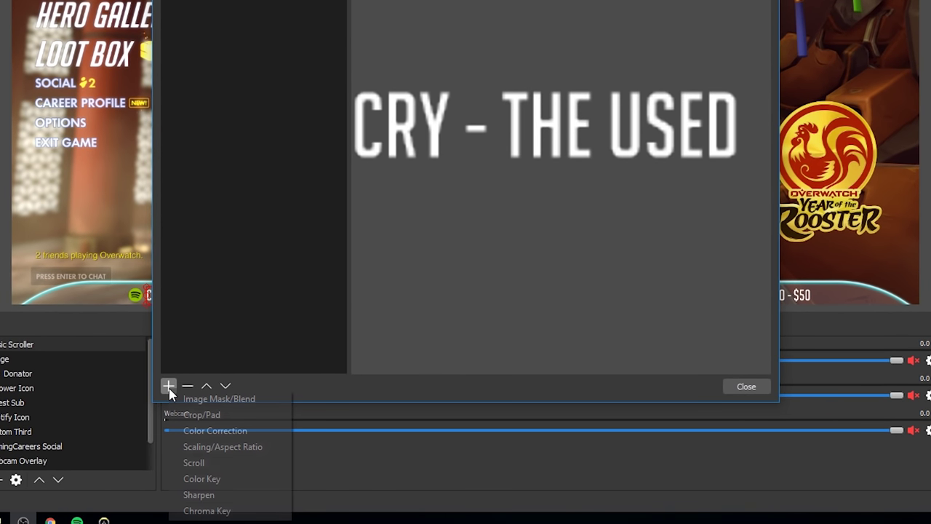
pyautogui.click(228, 464)
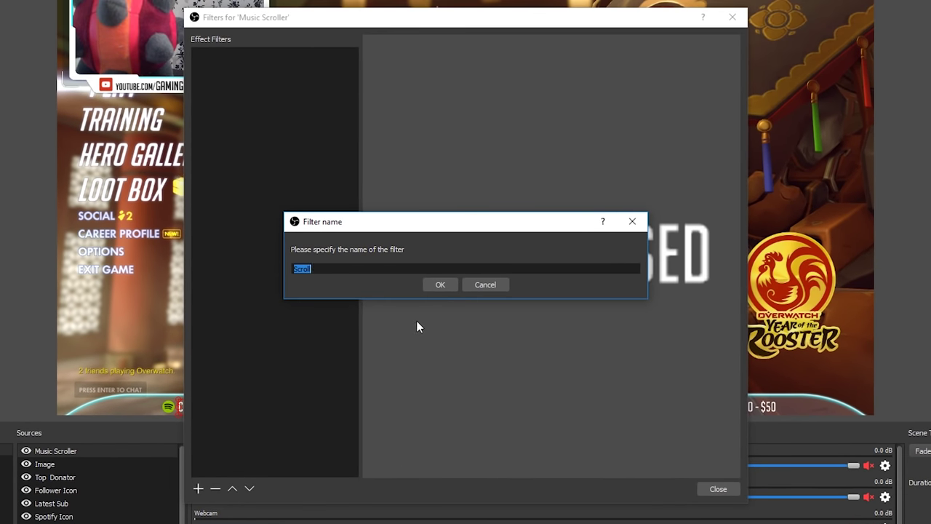
pyautogui.click(442, 283)
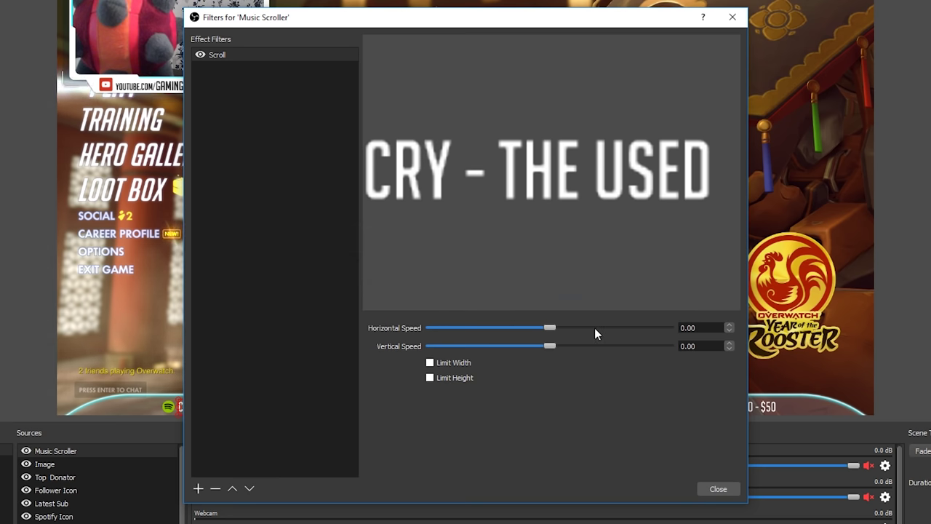
pyautogui.click(730, 325)
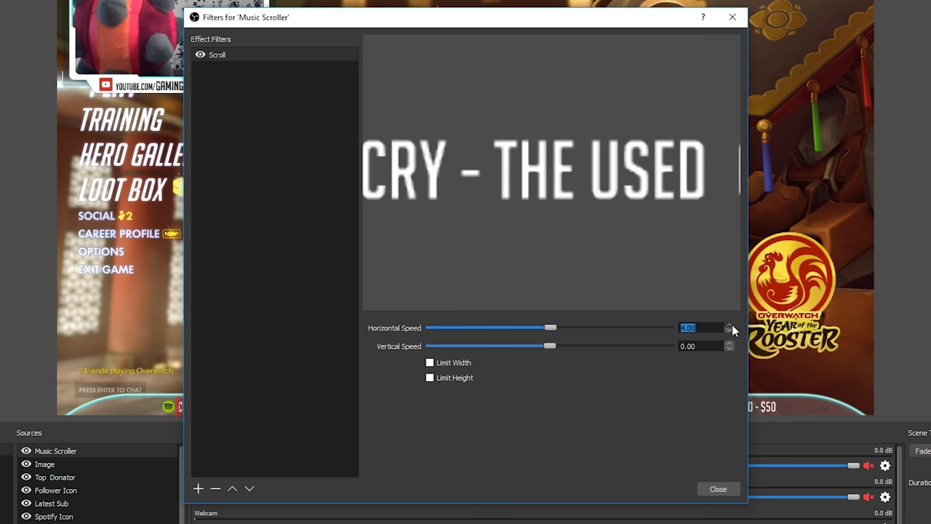
pyautogui.scroll(8, 732, 325)
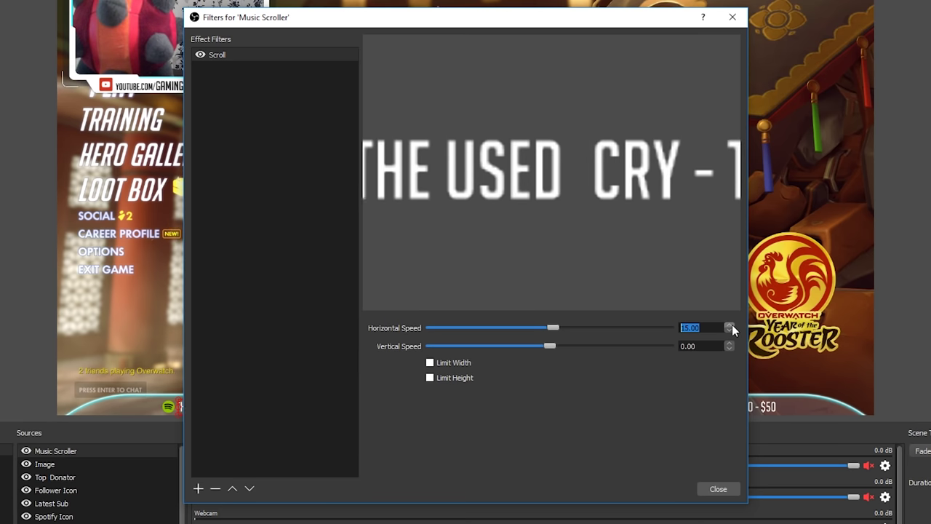
pyautogui.click(718, 488)
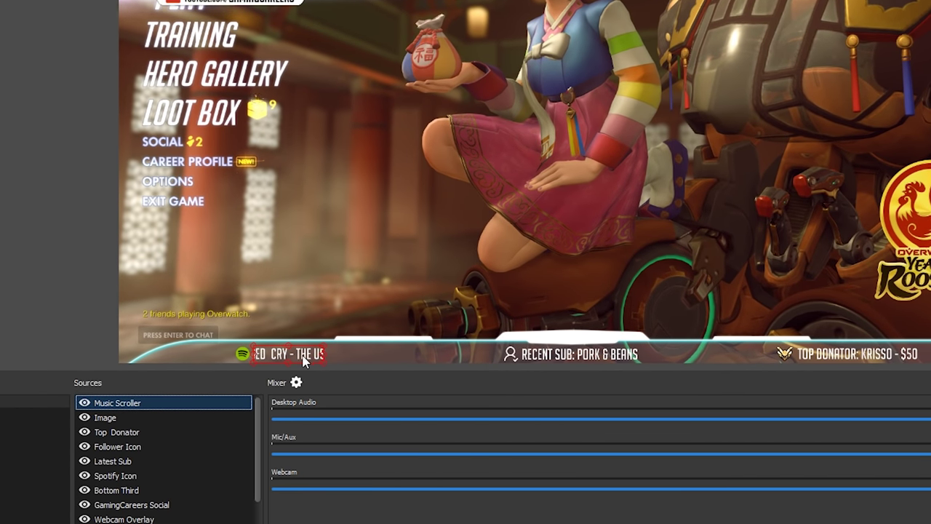
# Step: Play Face Down in Spotify and check that the OBS ticker updates
pyautogui.click(11, 415)
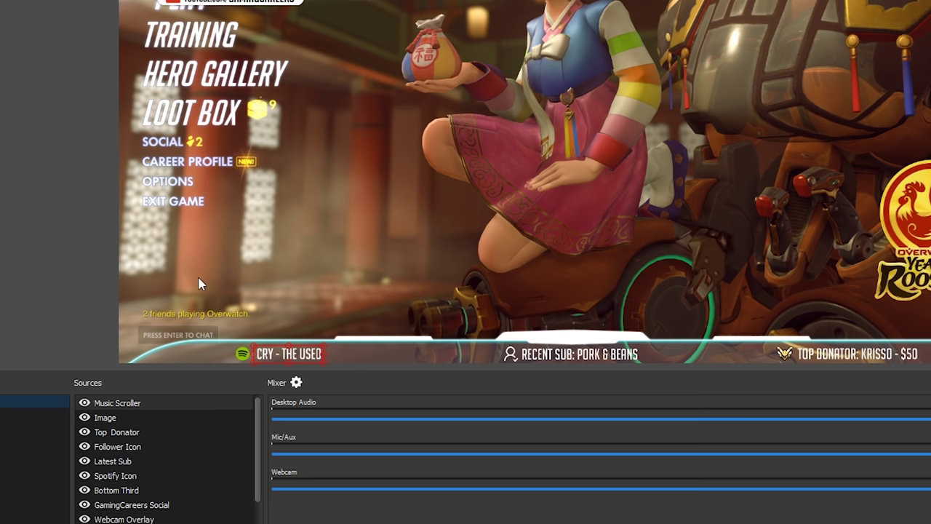
pyautogui.click(338, 275)
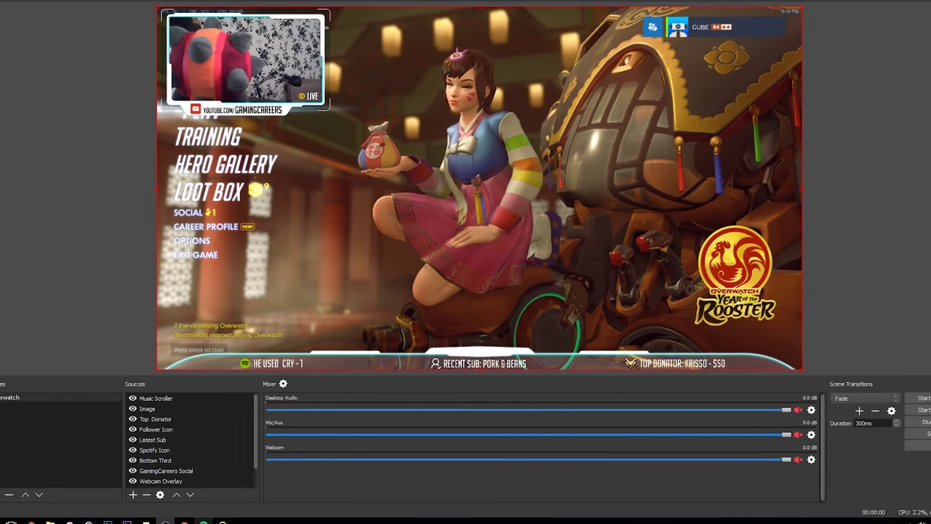
pyautogui.moveTo(203, 522)
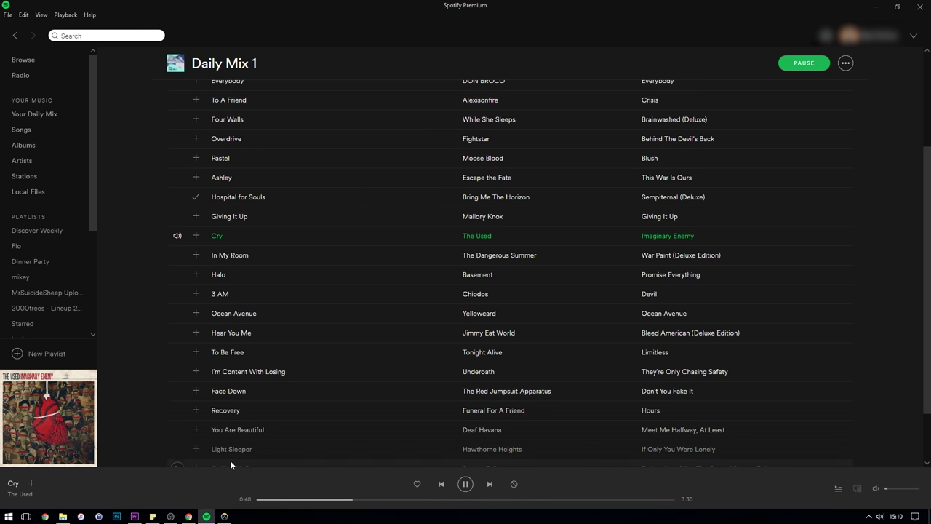
pyautogui.click(229, 460)
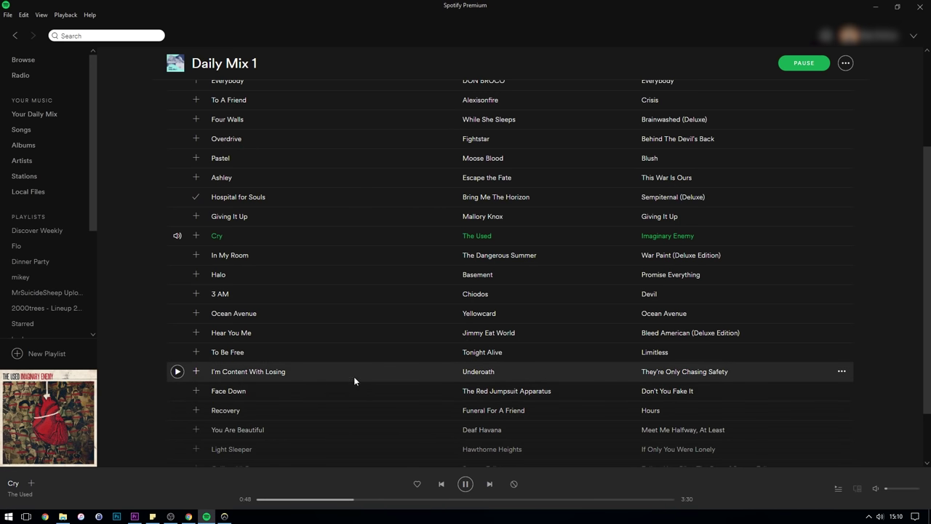
pyautogui.doubleClick(305, 390)
pyautogui.scroll(-3, 277, 422)
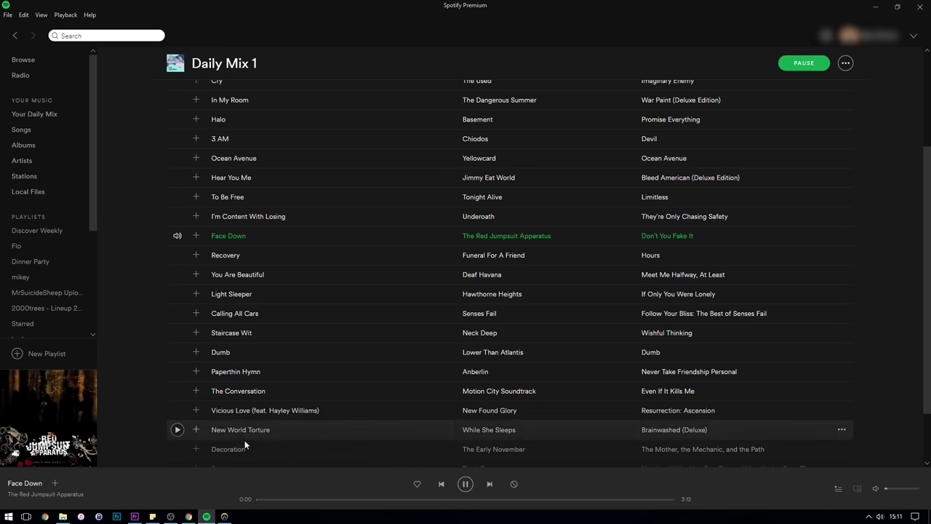
pyautogui.click(170, 517)
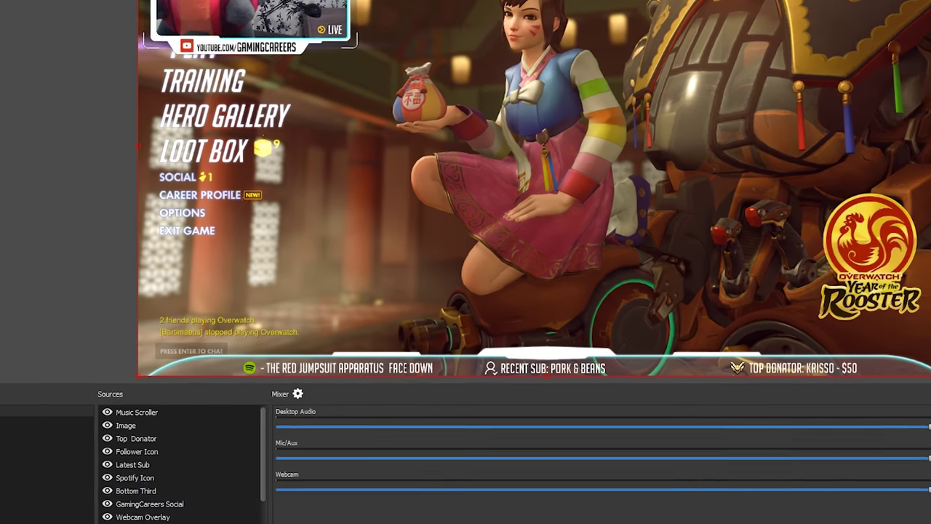
# Step: Play Dumb by Lower Than Atlantis and confirm the ticker shows it
pyautogui.hotkey('alt', 'Tab')
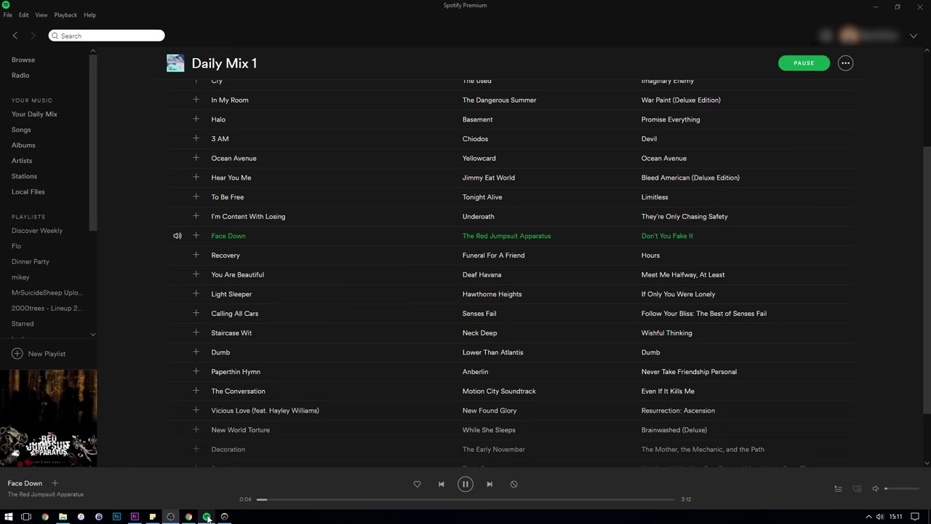
pyautogui.doubleClick(320, 352)
pyautogui.scroll(-3, 320, 351)
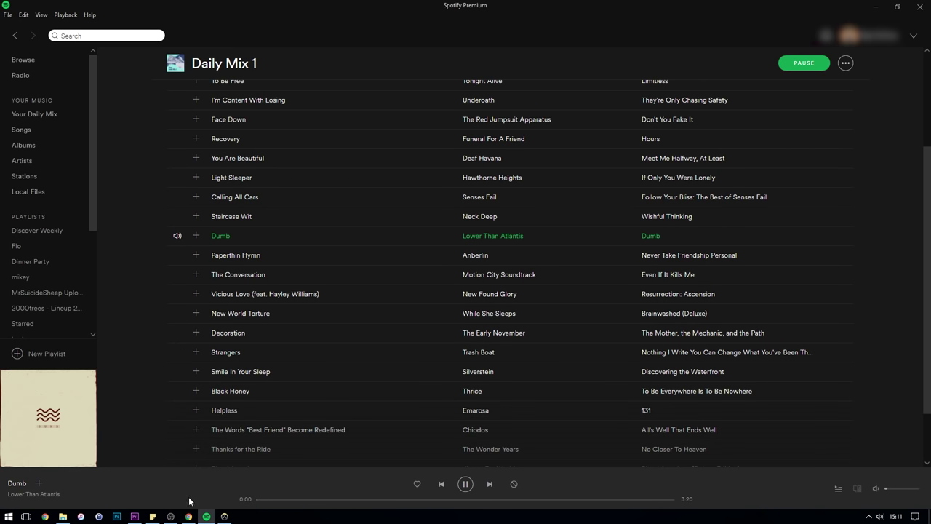
pyautogui.click(171, 517)
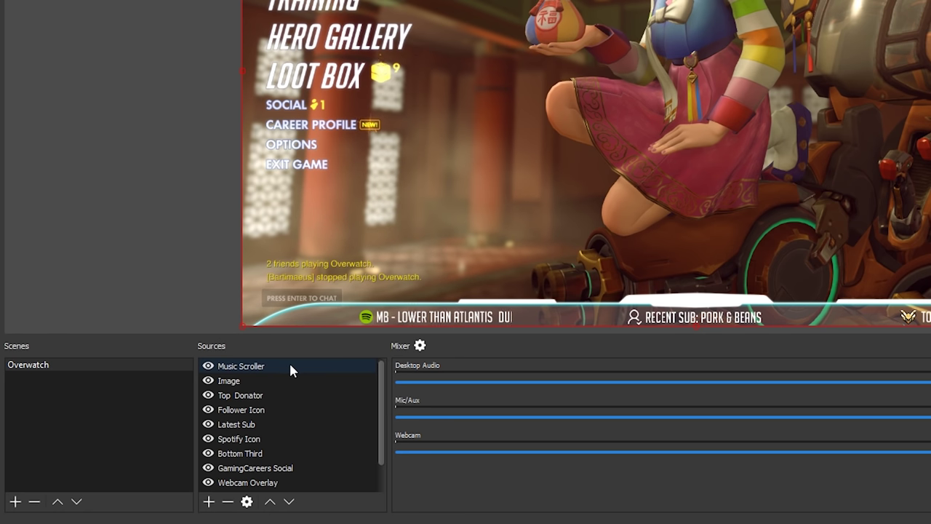
# Step: Turn on Limit Width in Music Scroller's Scroll filter and set the width to 350
pyautogui.click(290, 366)
pyautogui.rightClick(290, 365)
pyautogui.click(323, 354)
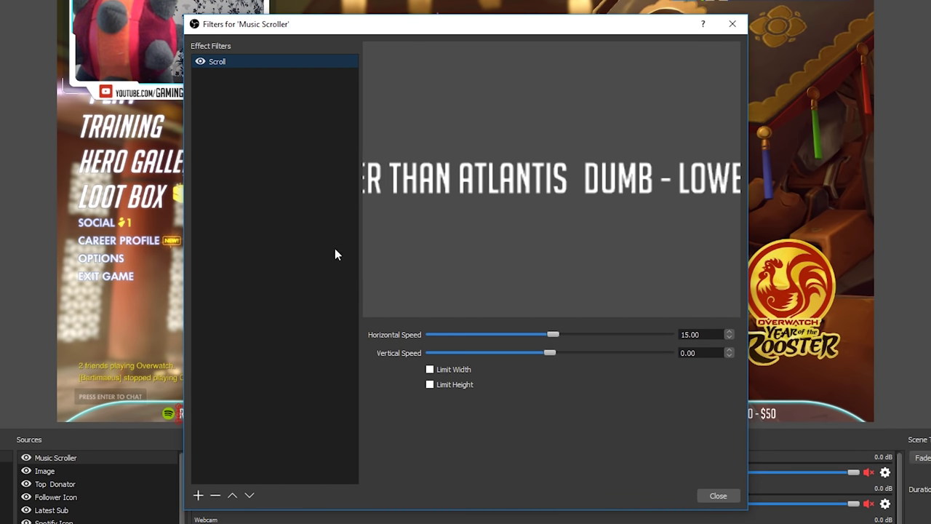
pyautogui.click(429, 372)
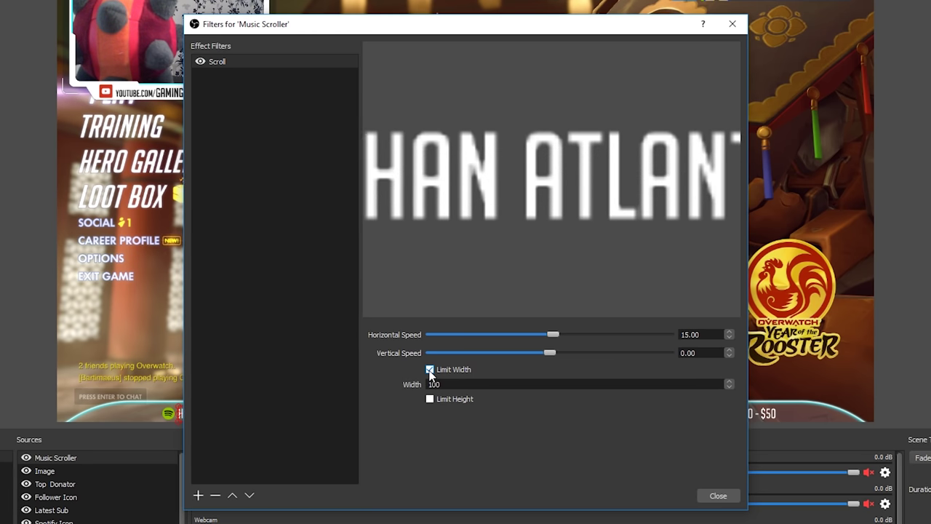
pyautogui.moveTo(438, 384); pyautogui.dragTo(419, 385)
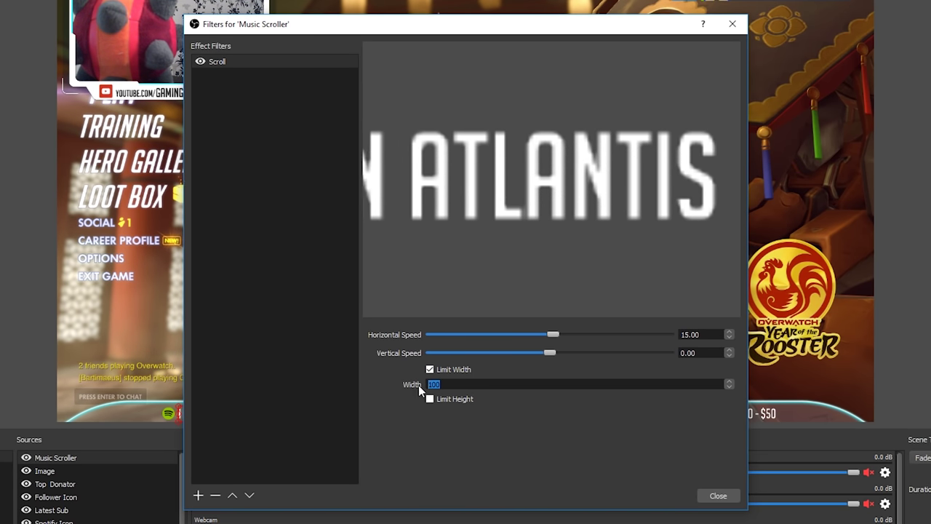
pyautogui.write('350')
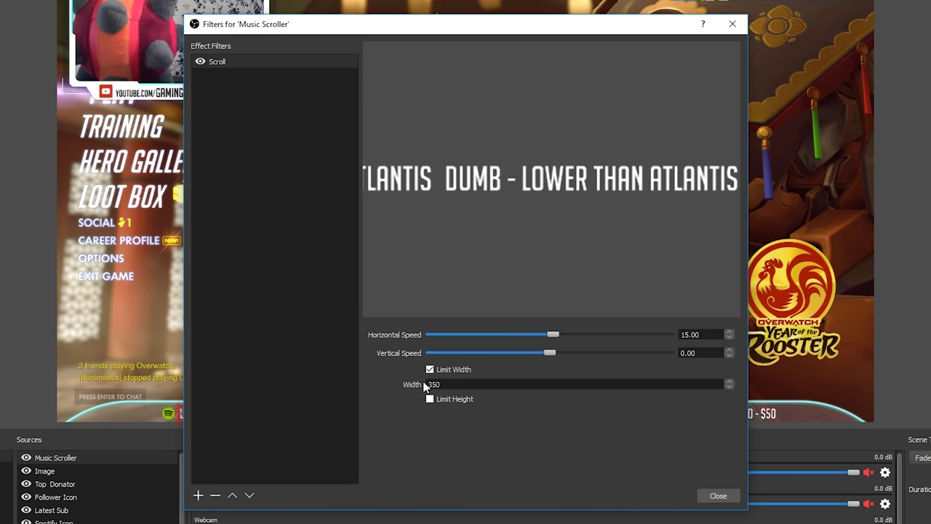
pyautogui.click(718, 496)
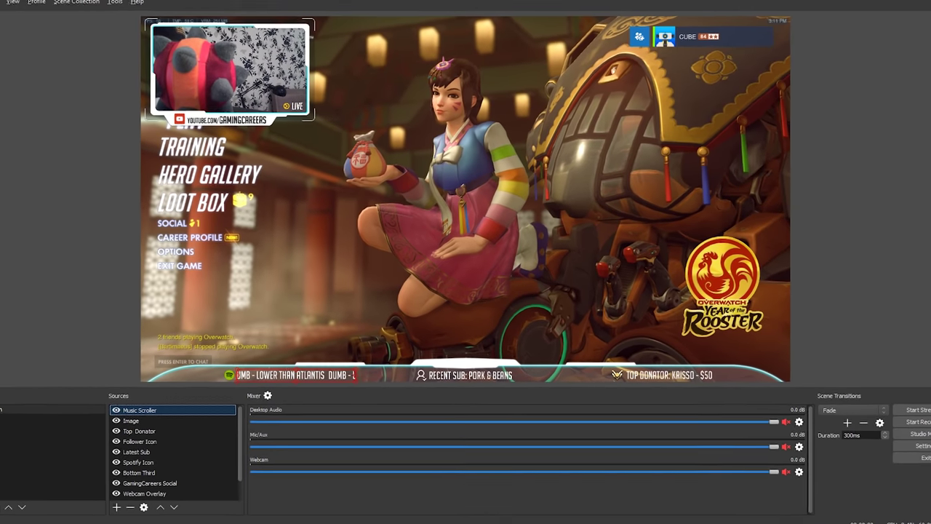
# Step: Play Strangers in Spotify and check the OBS ticker
pyautogui.click(207, 516)
pyautogui.doubleClick(270, 348)
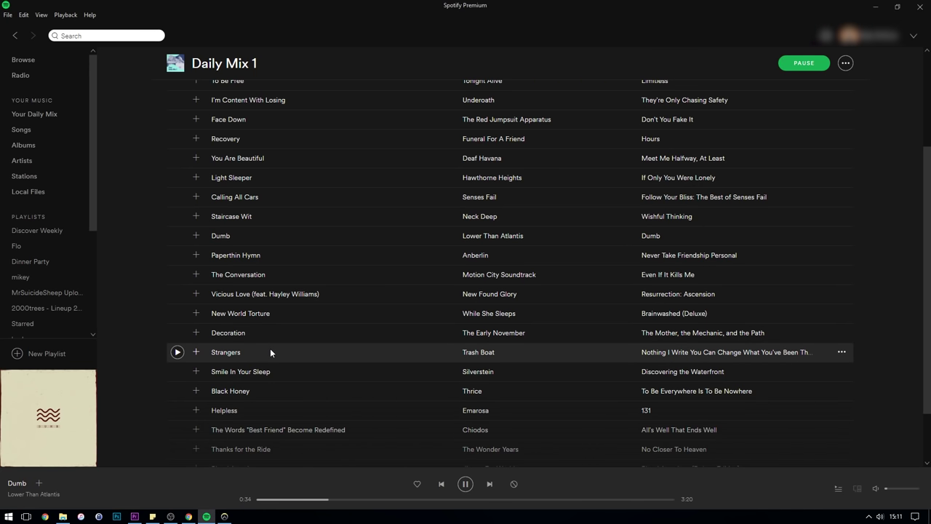
pyautogui.scroll(-2, 209, 446)
pyautogui.click(170, 516)
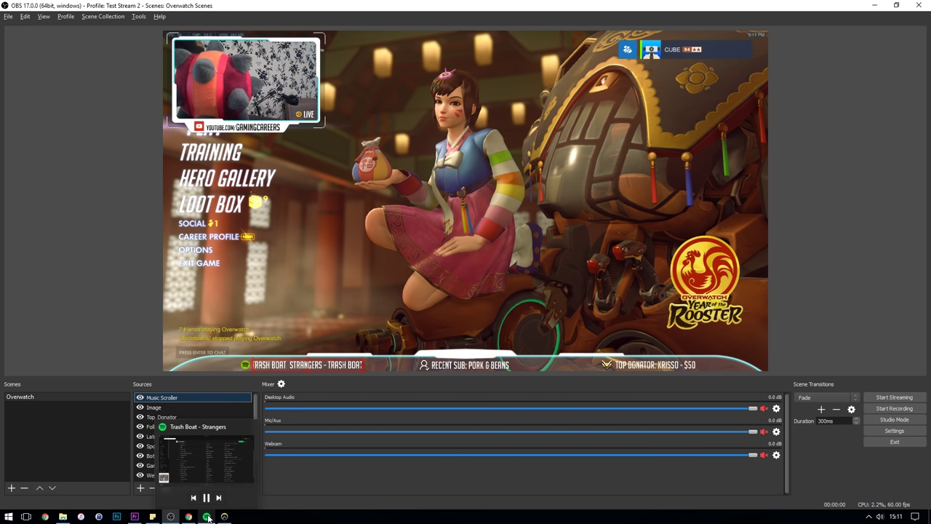
# Step: Play The Words "Best Friend" Become Redefined and check the ticker updates
pyautogui.click(236, 500)
pyautogui.doubleClick(315, 314)
pyautogui.scroll(-1, 215, 454)
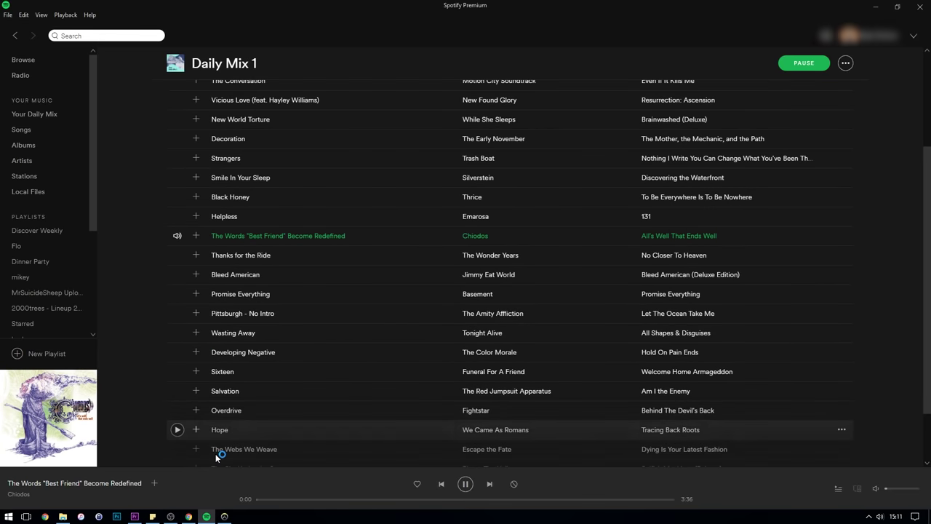
pyautogui.click(173, 516)
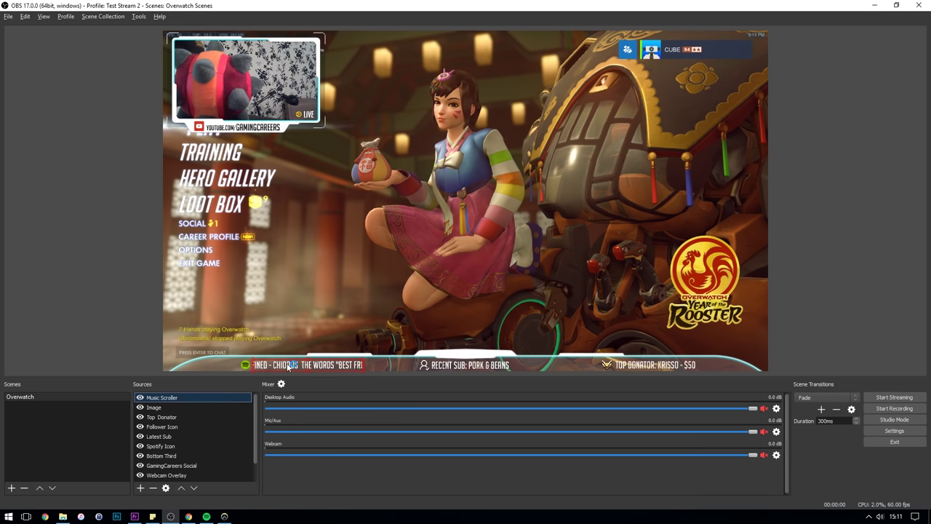